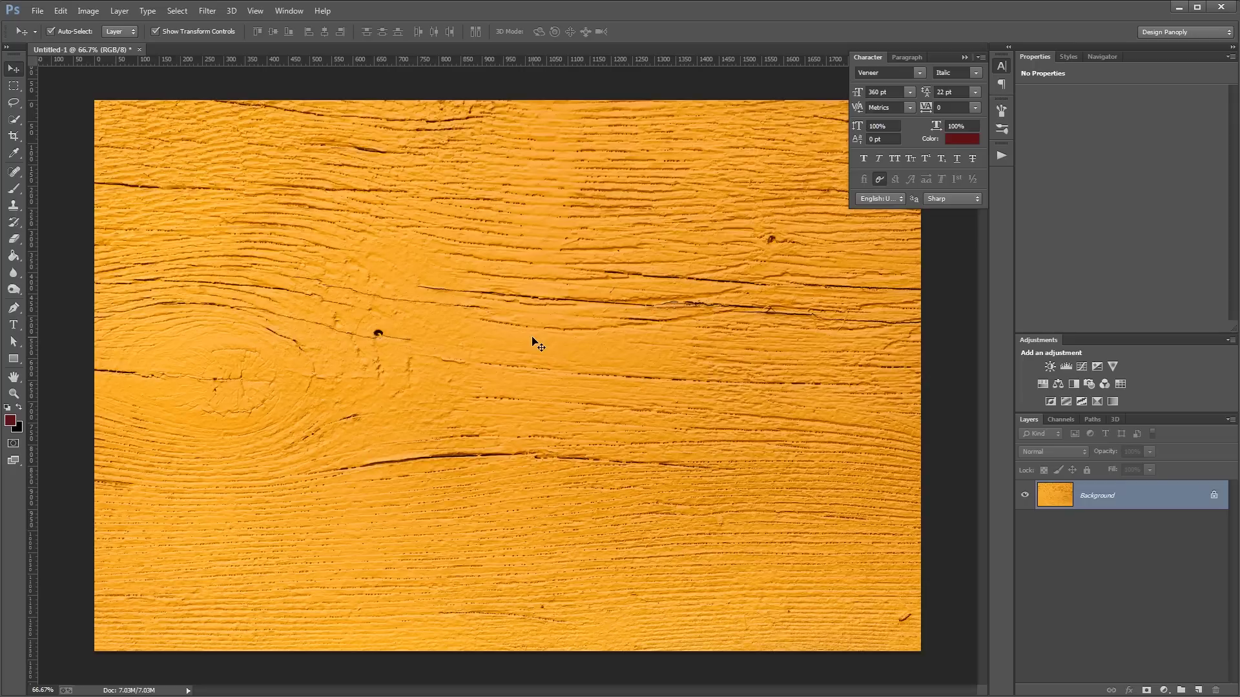
Step: Type the word 'Blending' on the canvas and move it to the centre of the wood
key(t)
click(387, 395)
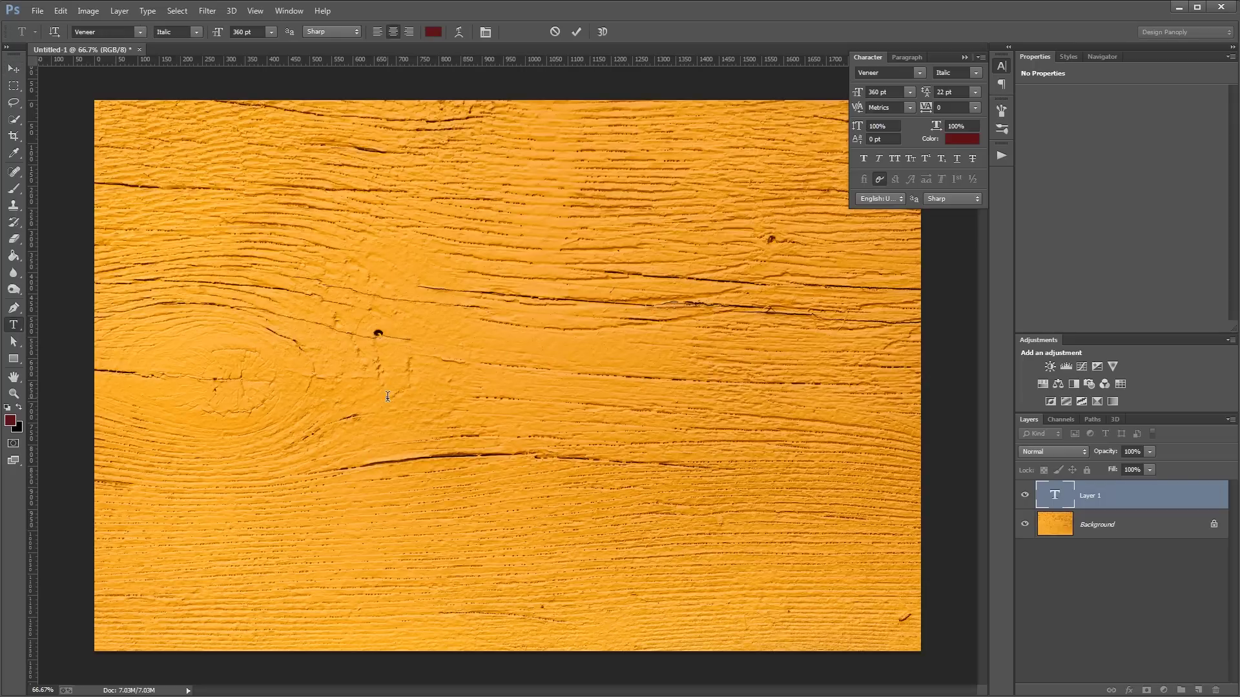
text(Blending)
key(ctrl+Return)
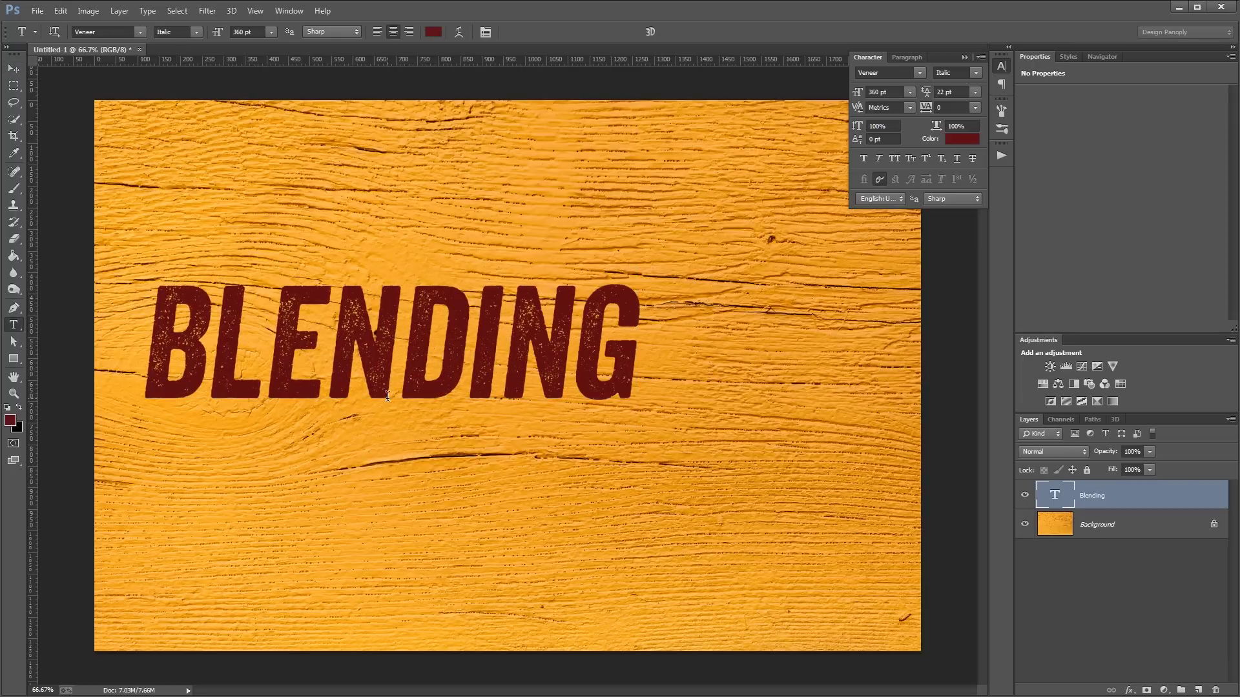
key(v)
drag(533, 313, 654, 336)
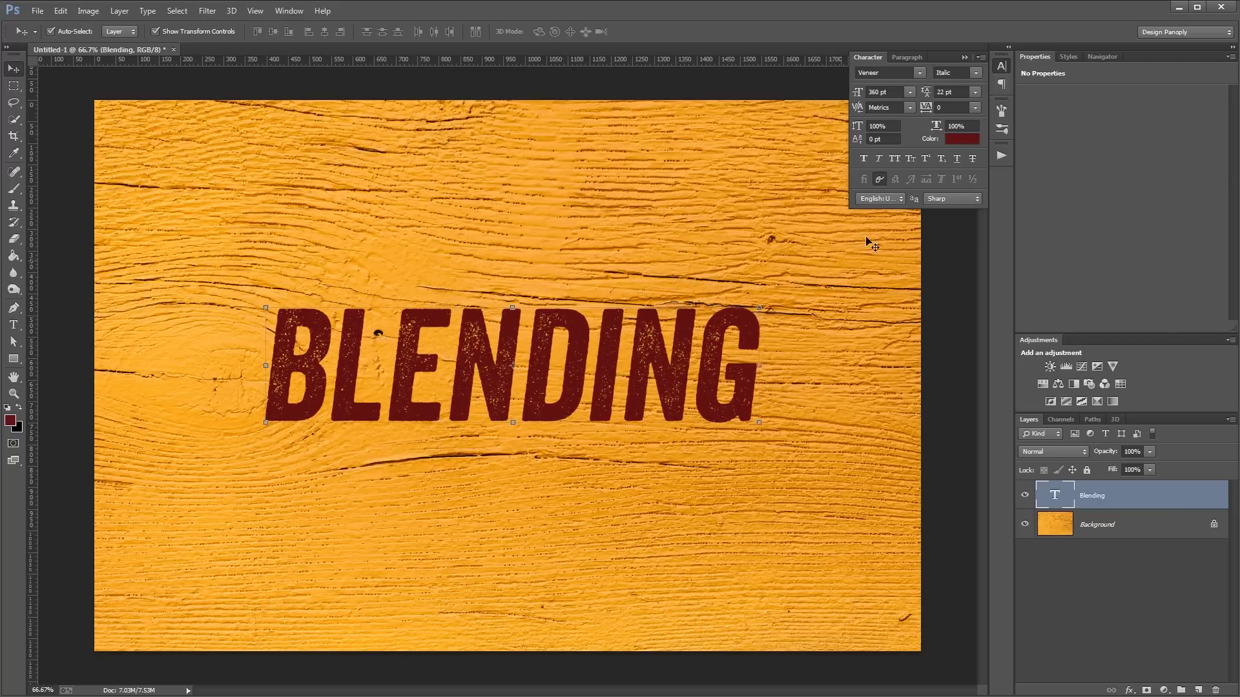
Step: Set the text colour to dark red 621212
click(962, 139)
double_click(1039, 501)
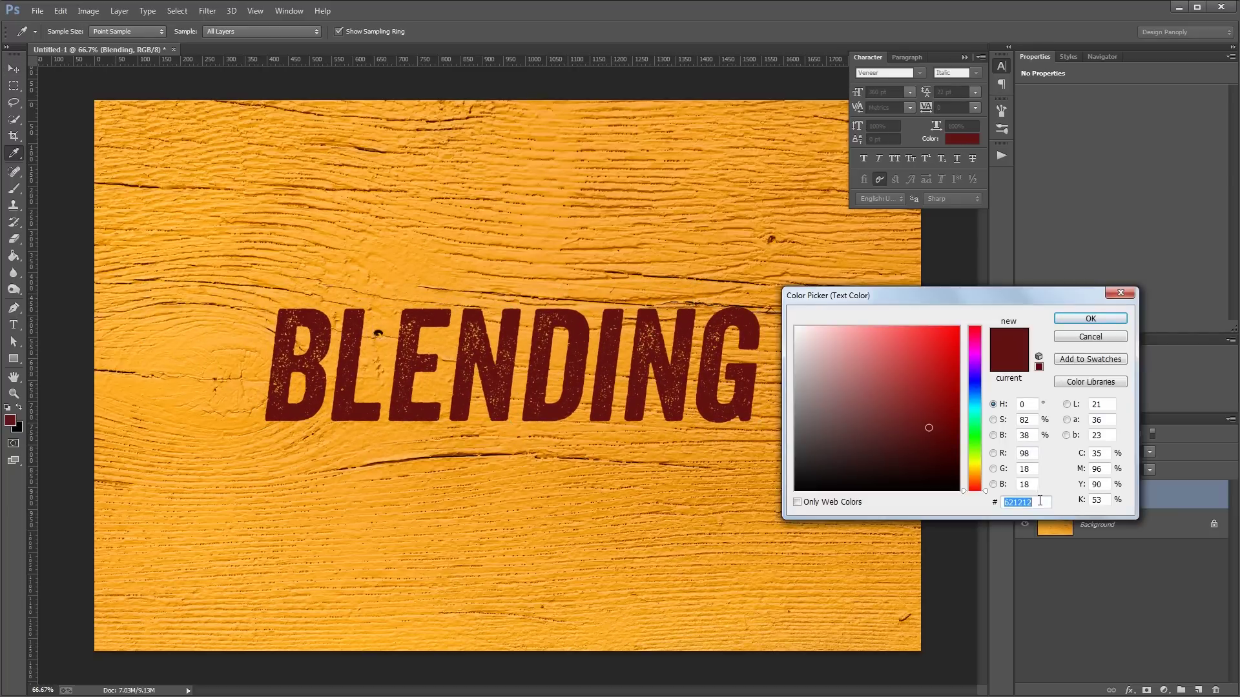
click(1090, 318)
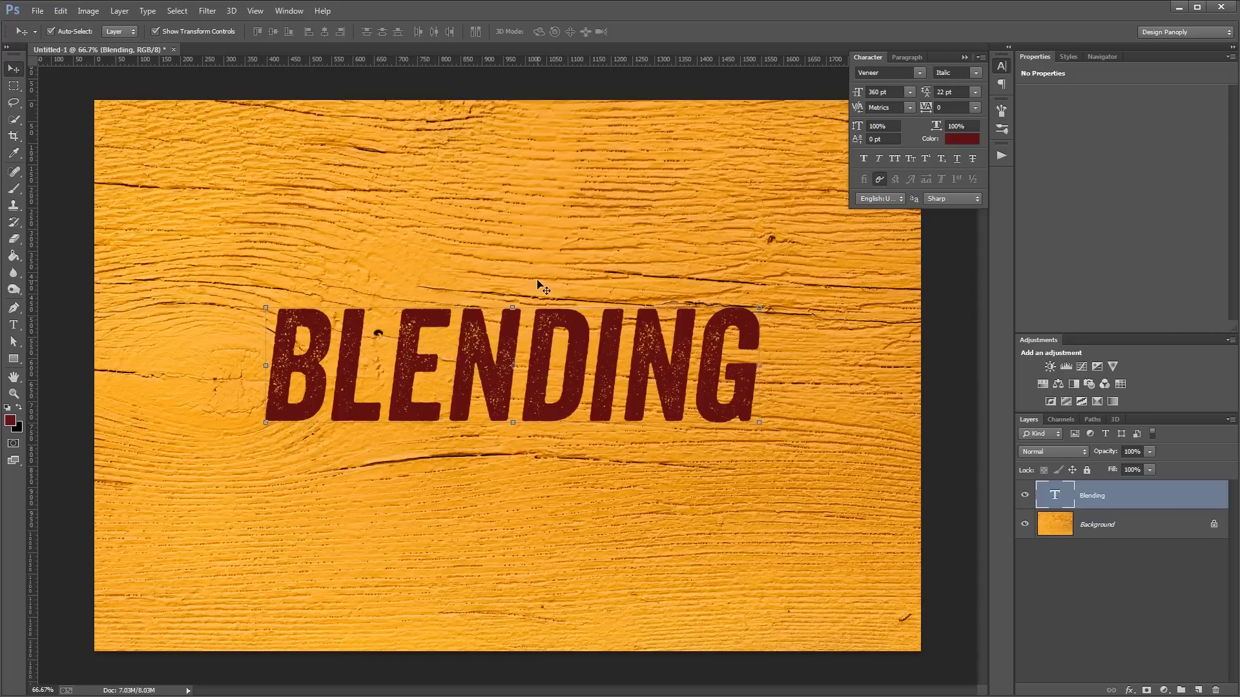
Step: Draw a thin black rectangle shape bar just above the BLENDING text
click(17, 362)
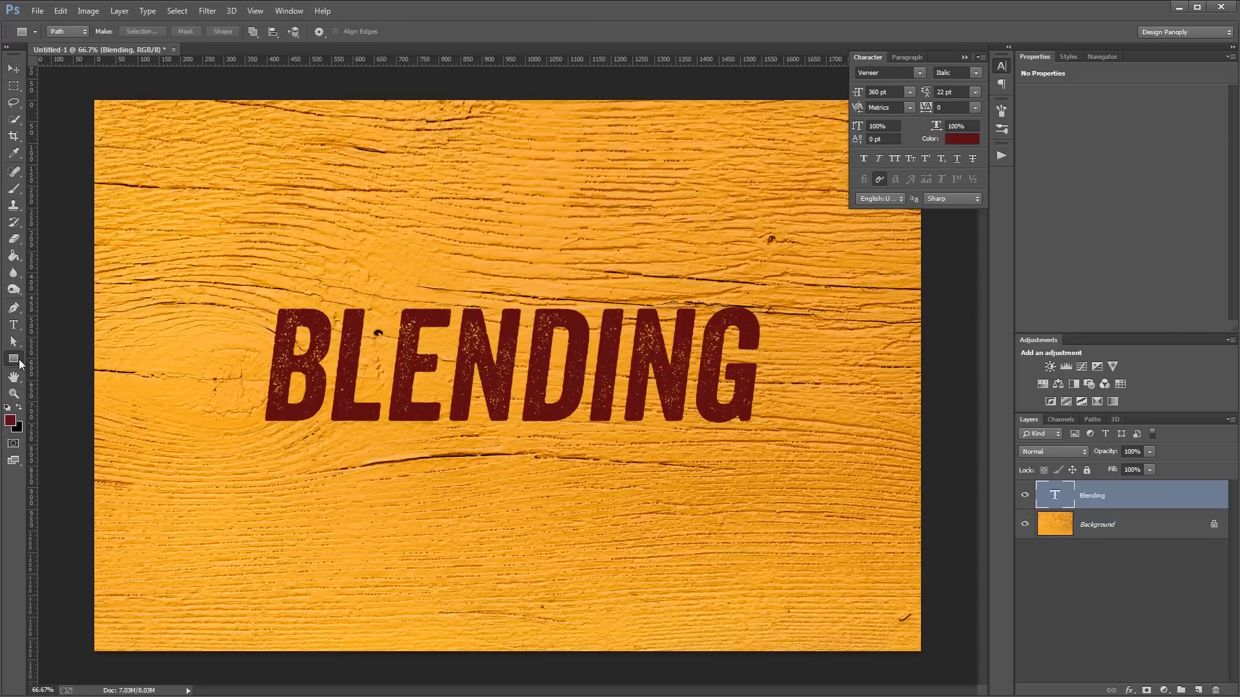
click(74, 31)
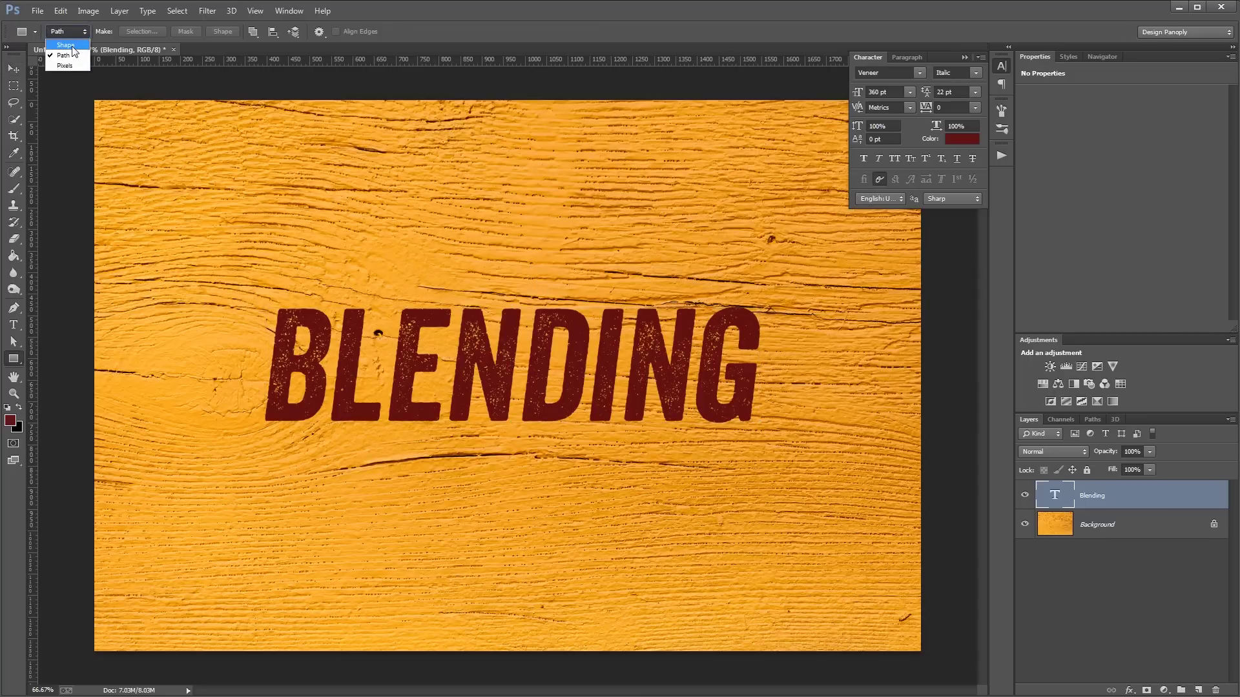
click(71, 45)
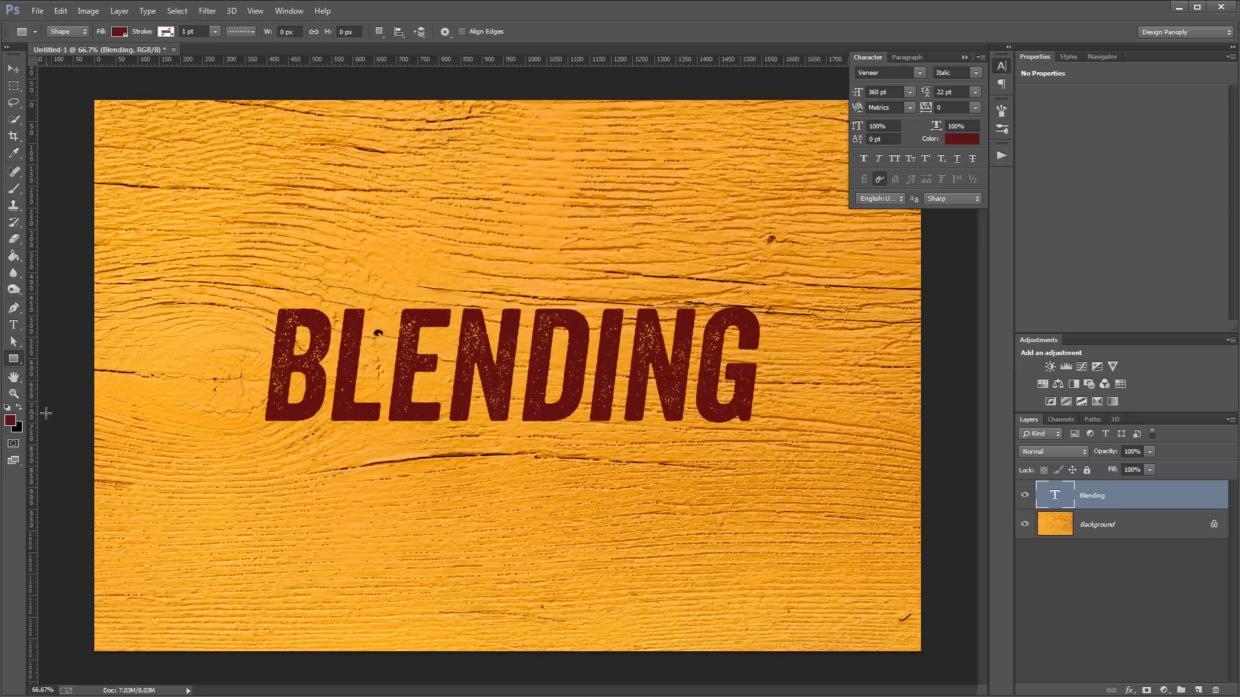
key(x)
drag(279, 303, 755, 296)
Step: Duplicate the bar to just below BLENDING, then select the Blending text layer
key(v)
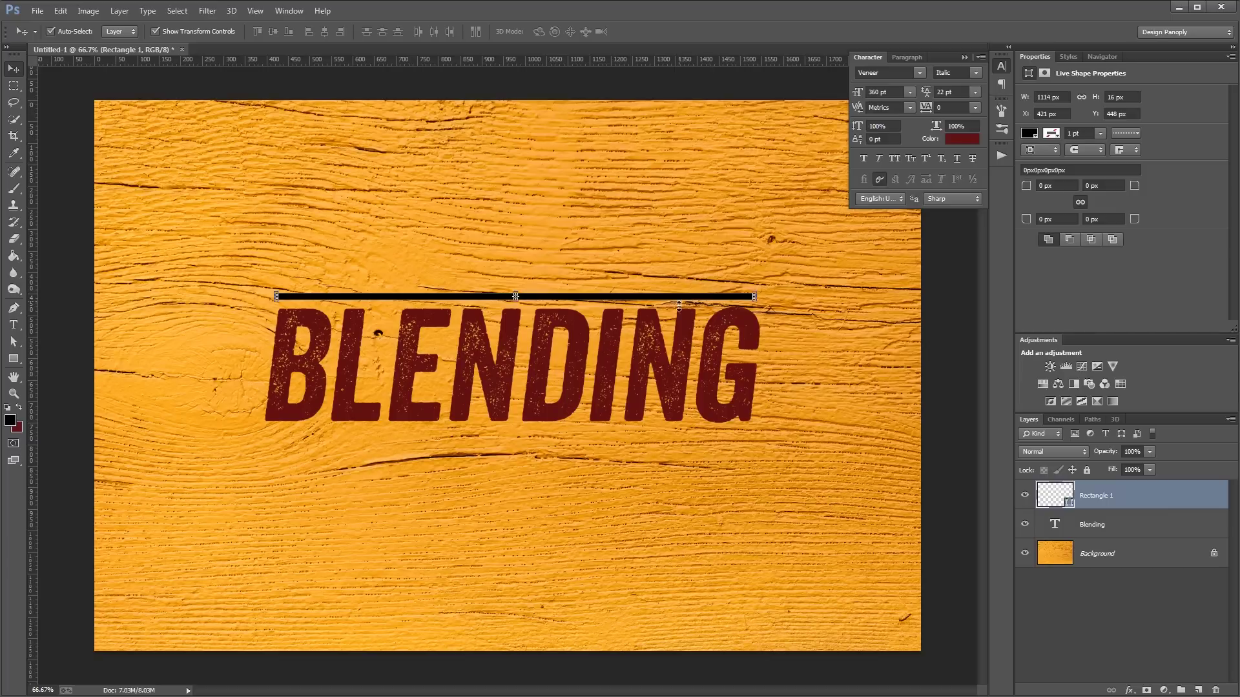
drag(680, 299, 688, 436)
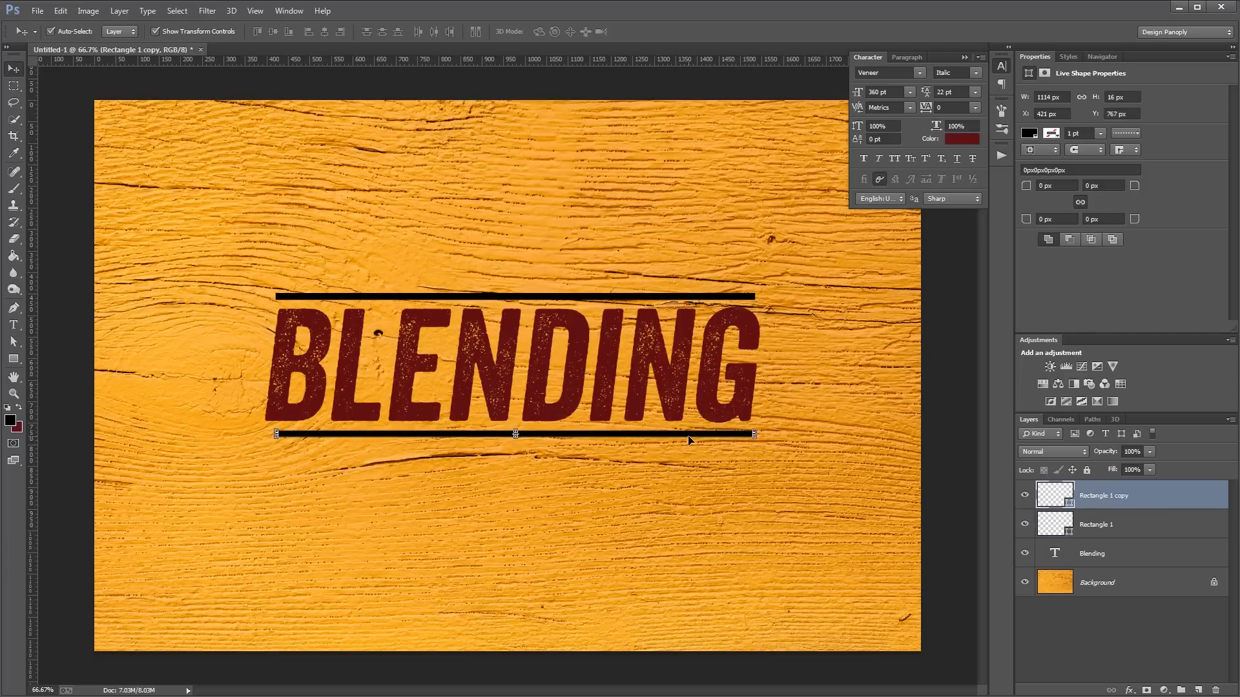
shift+click(699, 298)
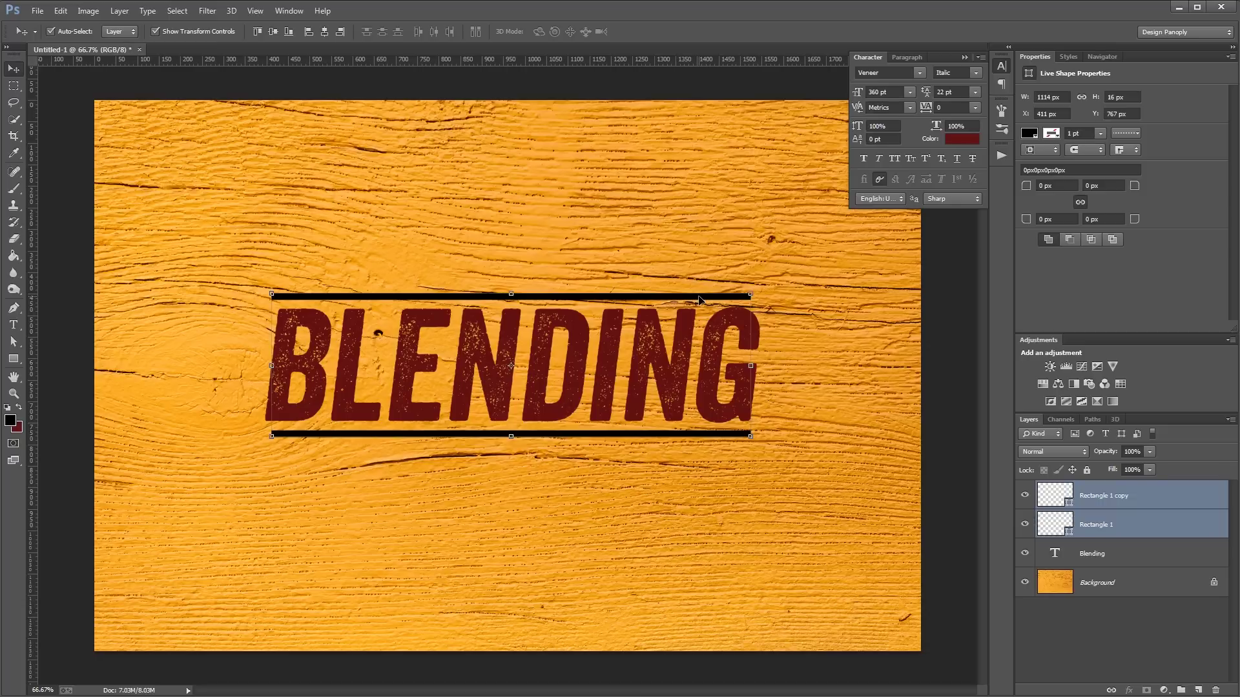
click(956, 373)
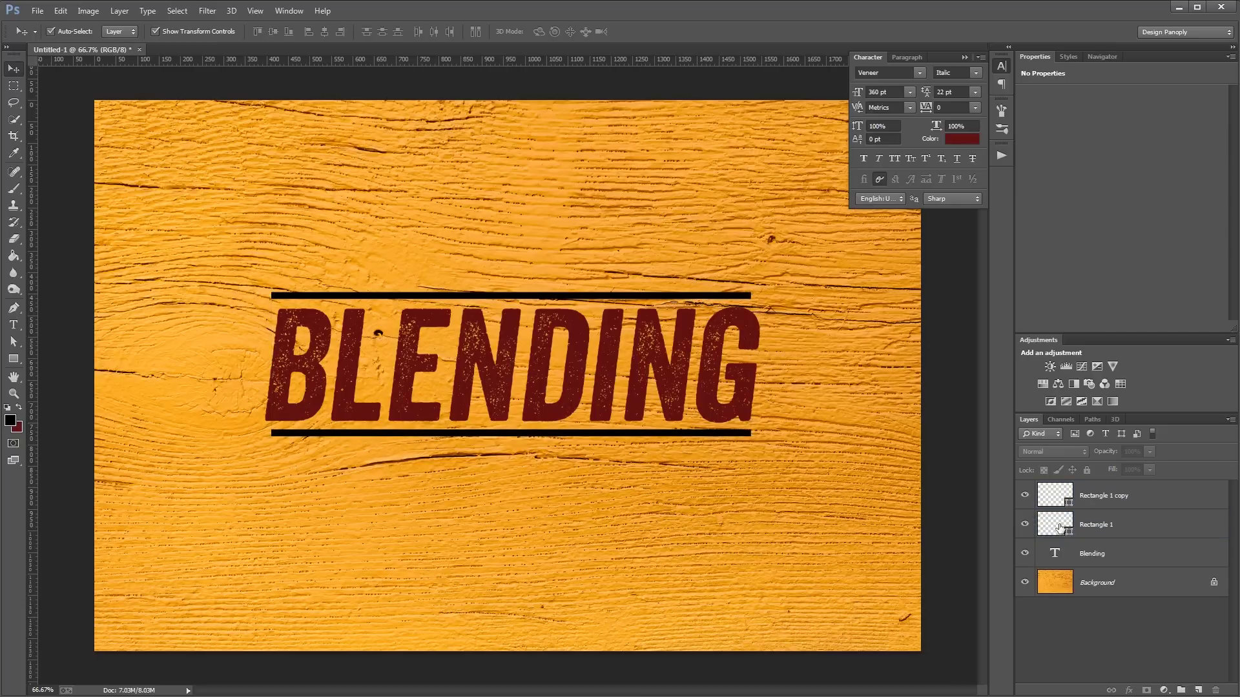
click(1120, 561)
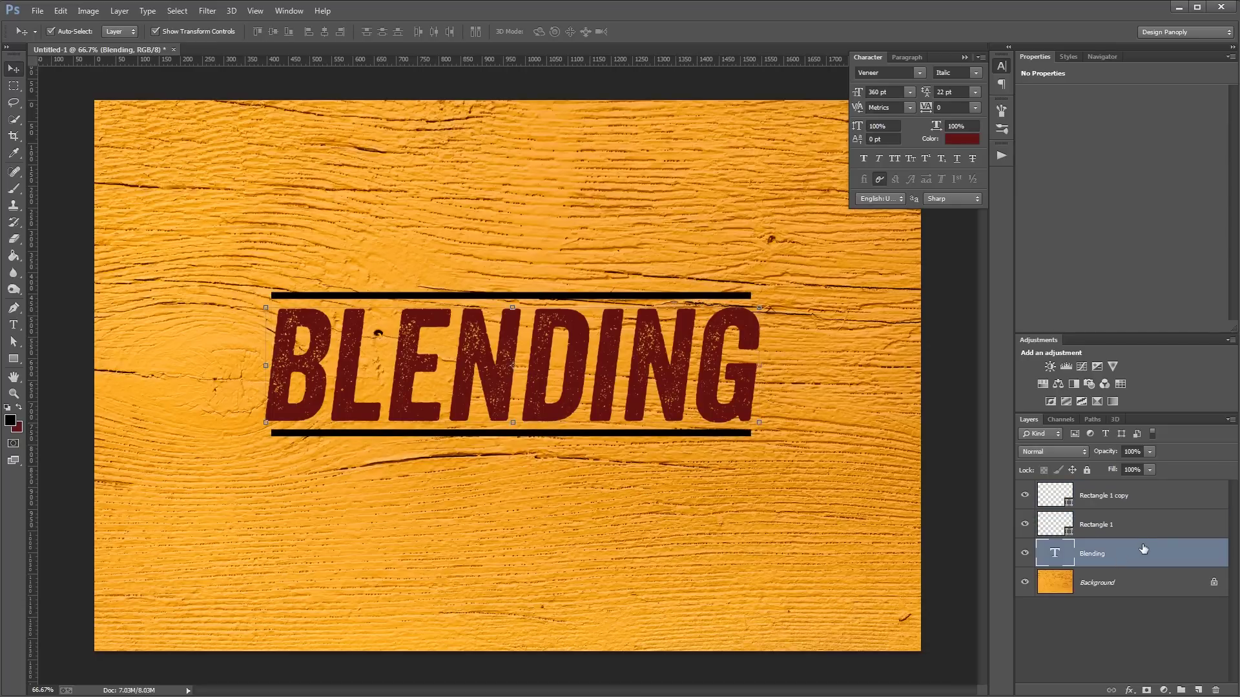
Step: Duplicate the Blending text above the top bar and retype it as 'COOL EFFECTS IN JUSt minutes'
key(ctrl+j)
drag(585, 355, 591, 212)
double_click(575, 252)
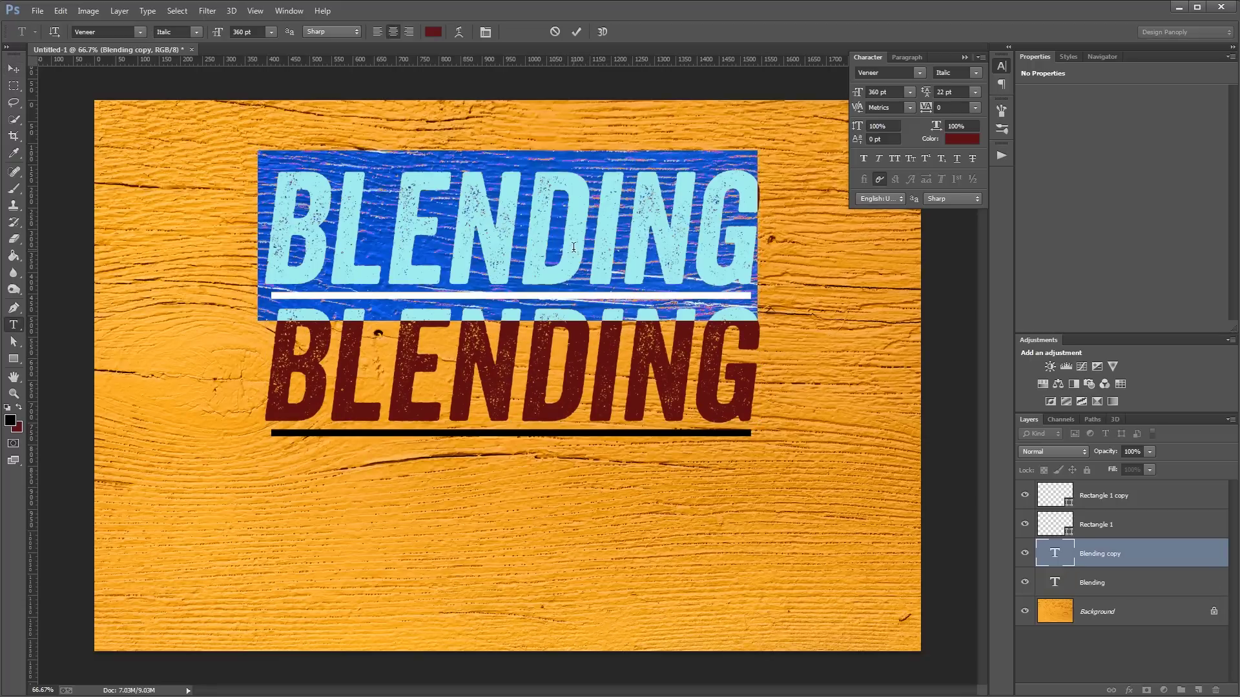
text(COOL EF)
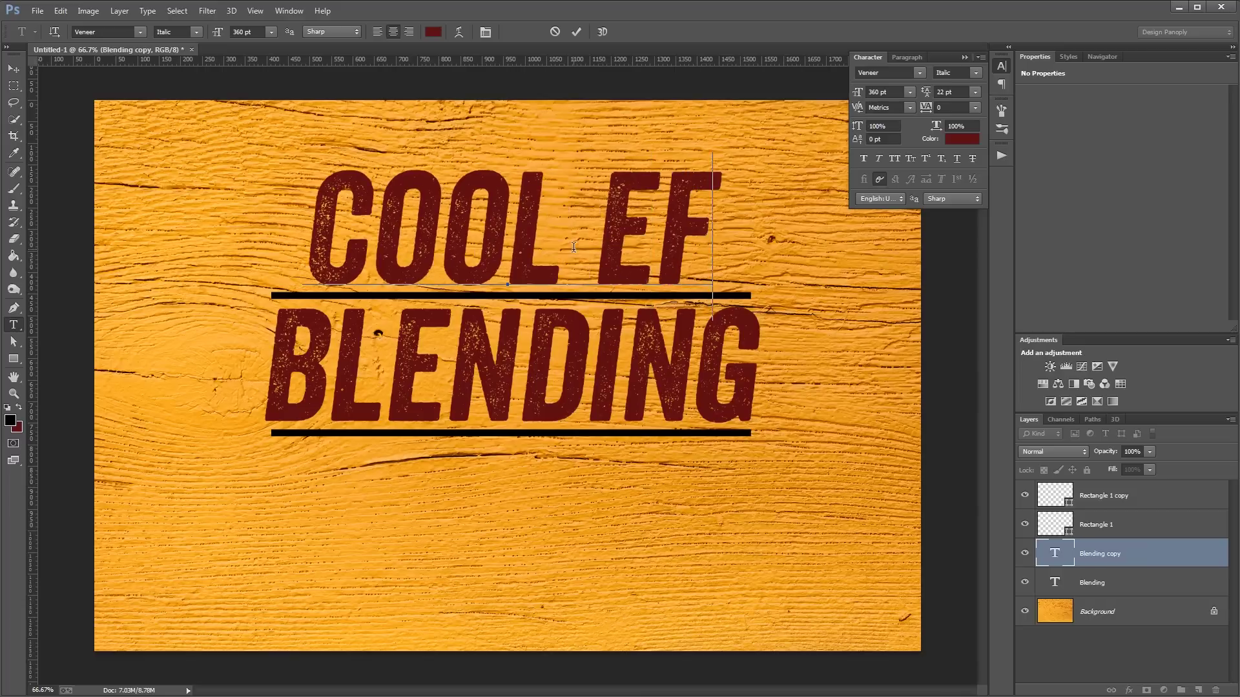
text(FECTS IN JUS)
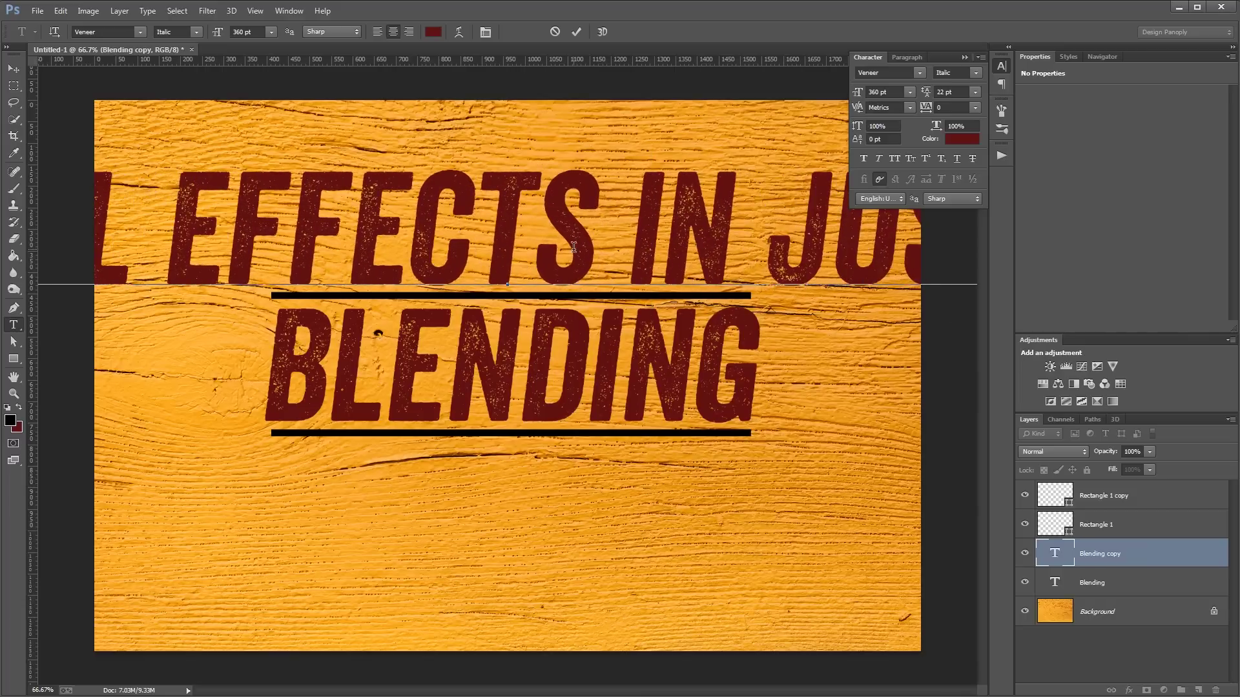
text(t minutes)
key(ctrl+Return)
Step: Set the tagline to 210 then 150 pt and scale it to the bar's width
key(v)
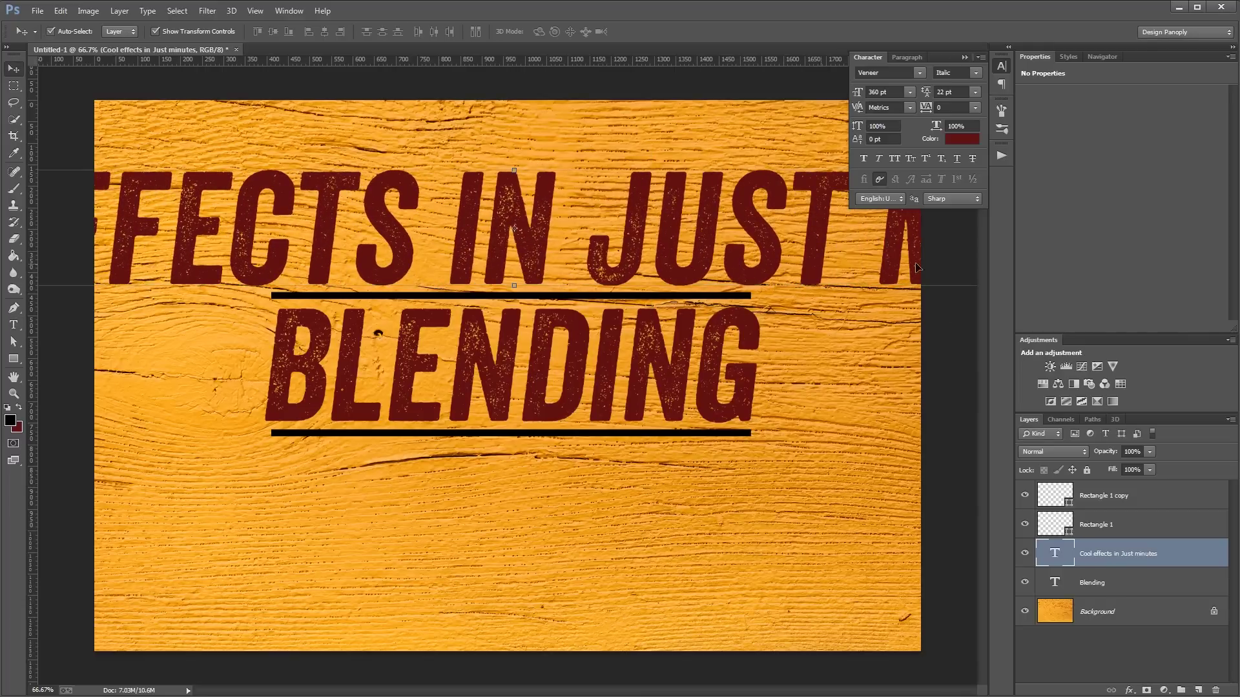
click(896, 90)
text(210)
key(Return)
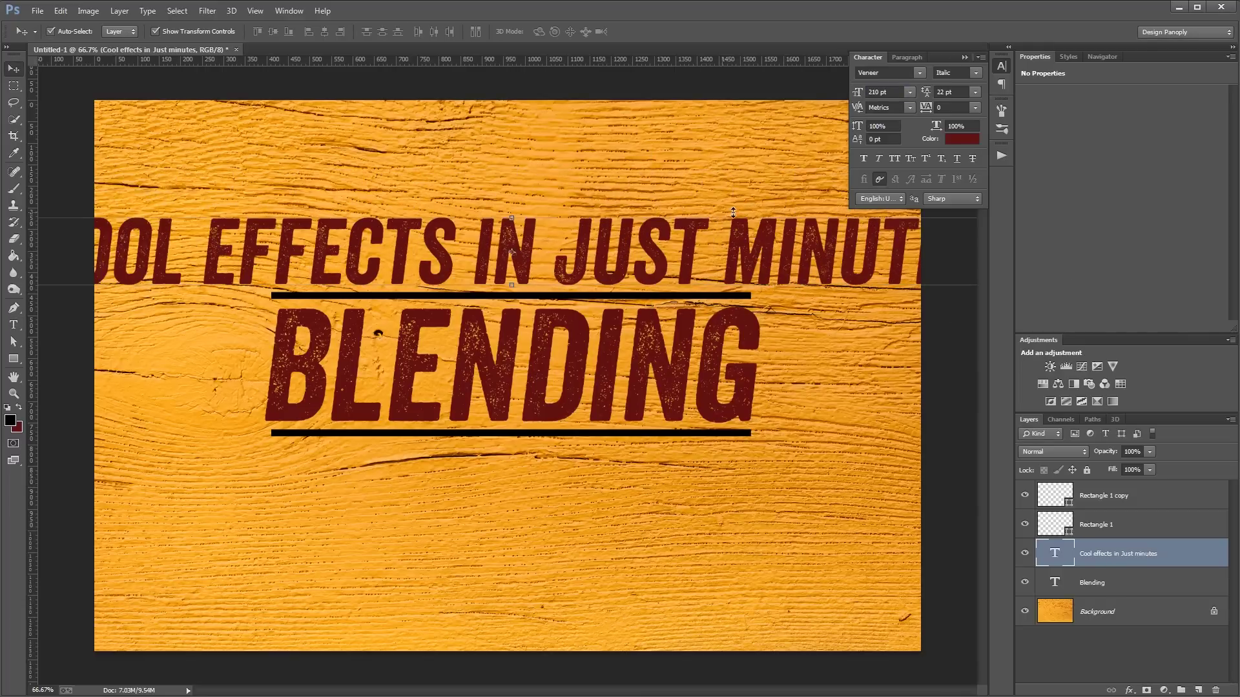
text(150)
key(Return)
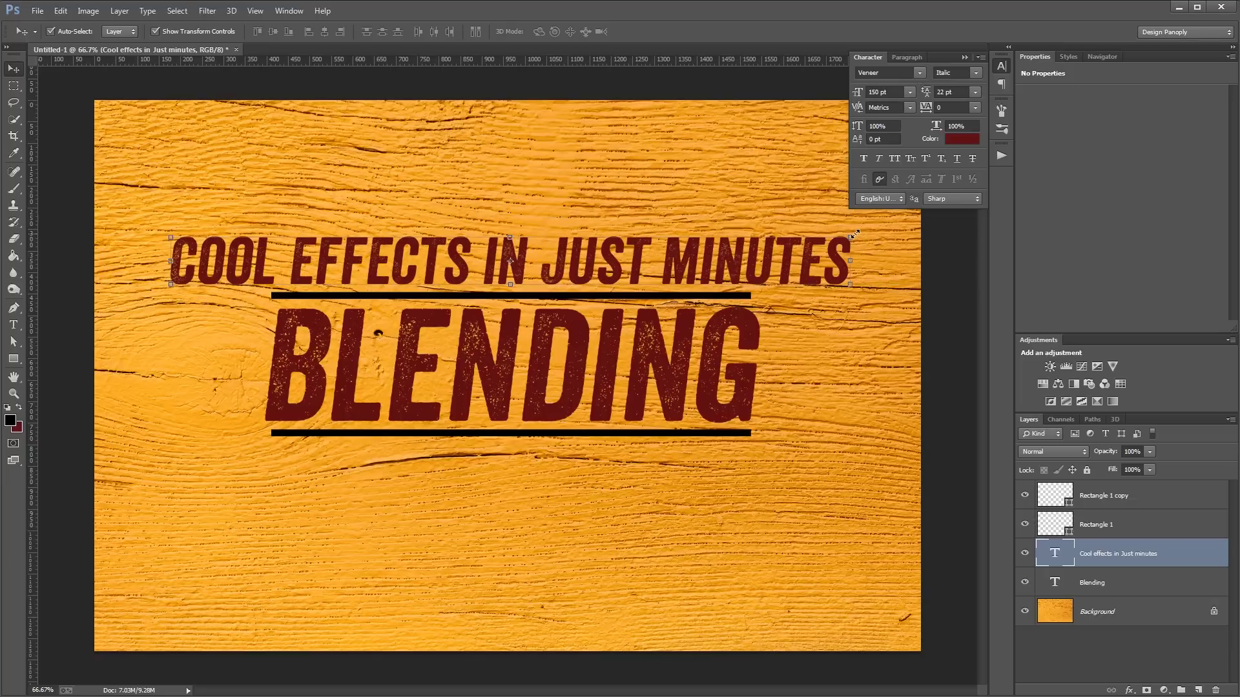
key(ctrl+t)
drag(846, 231, 758, 268)
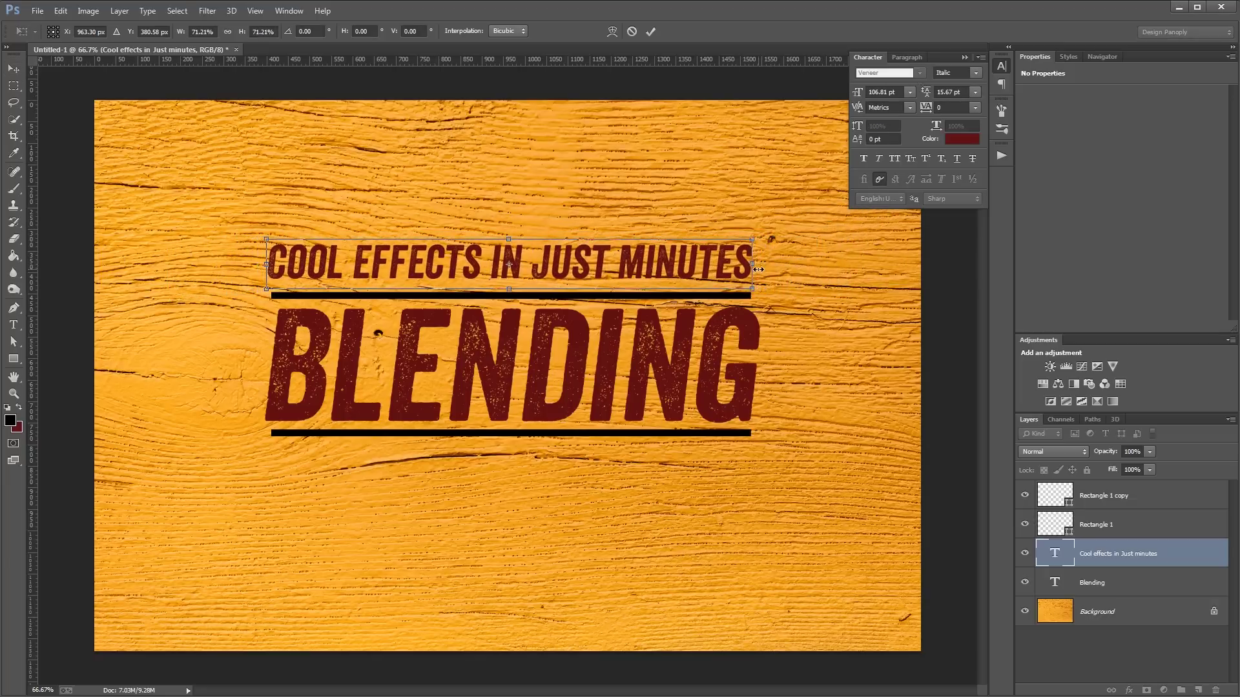
key(Return)
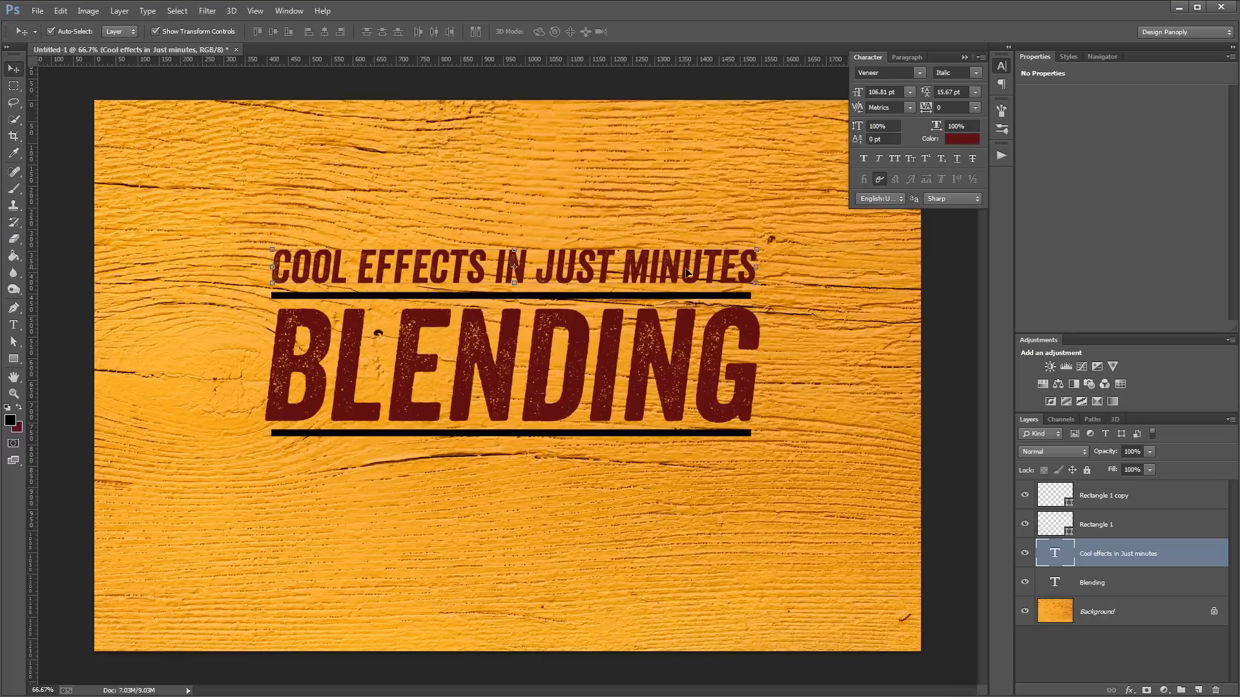
Step: Place a copy of the tagline below the bottom bar
key(ctrl+j)
drag(671, 270, 692, 466)
shift+click(671, 271)
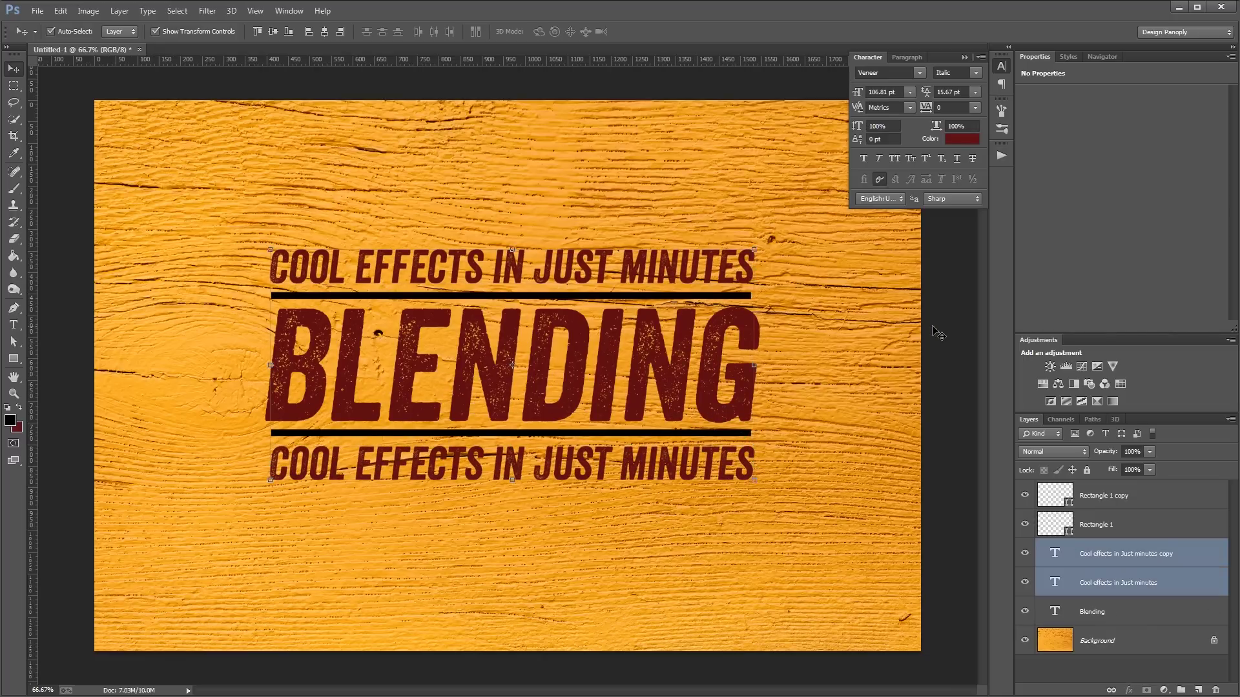
Step: Create a new layer group named Typography
click(1110, 495)
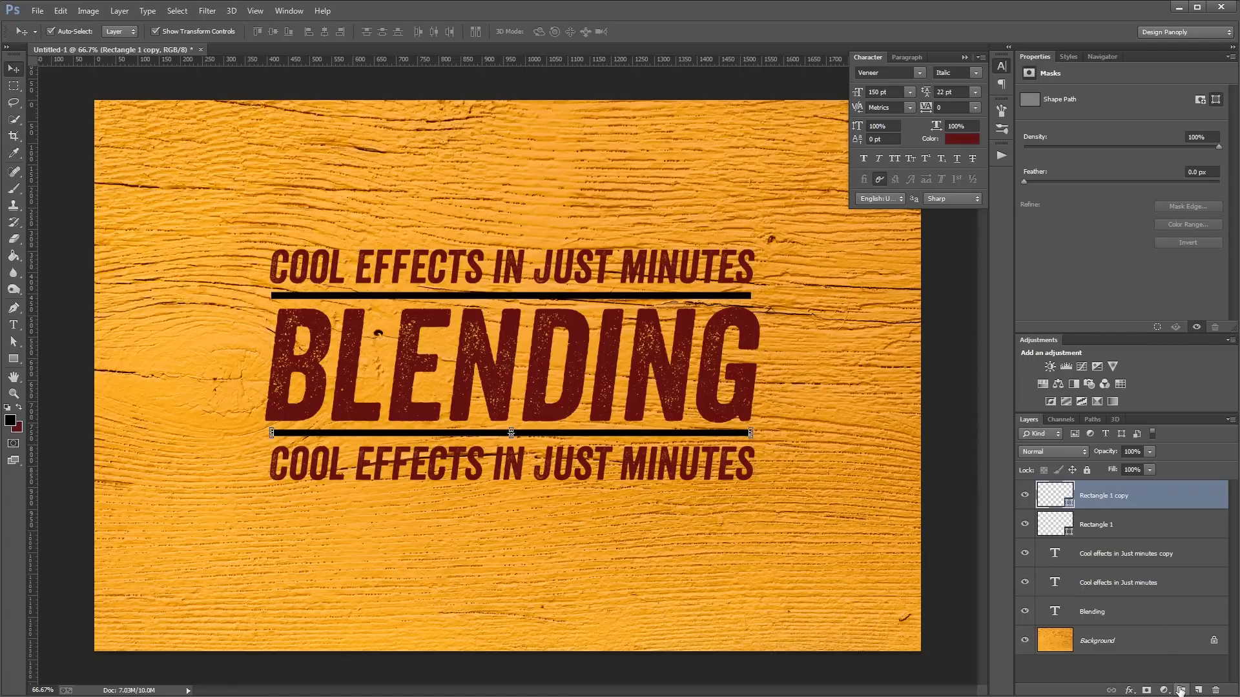
click(1180, 689)
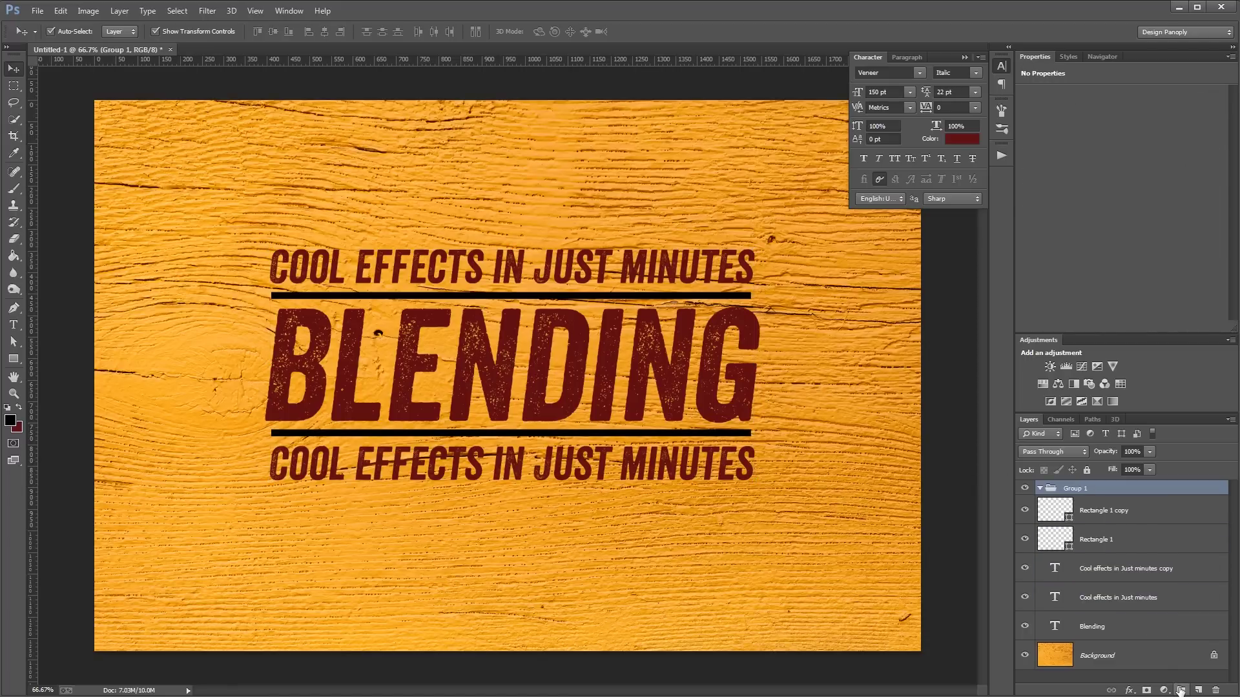
double_click(1084, 490)
text(Typography)
key(Return)
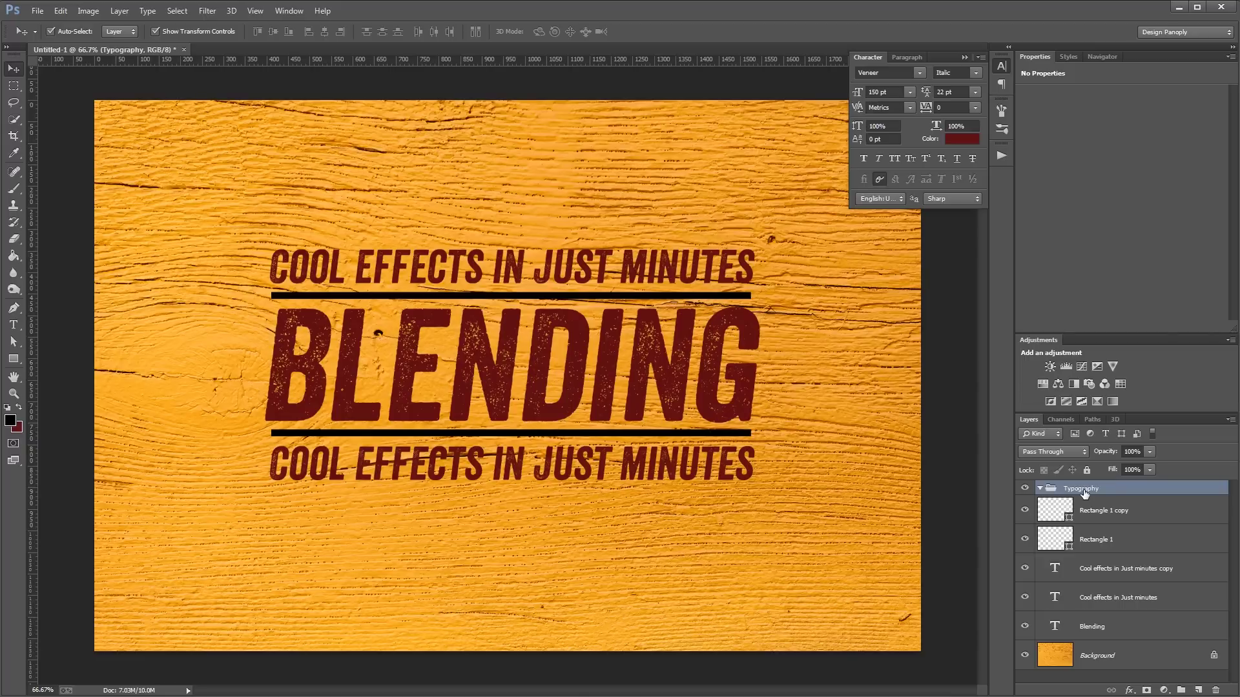
Step: Move the Rectangle 1 copy through Blending layers, all five, into the Typography group
click(1106, 520)
shift+click(1110, 623)
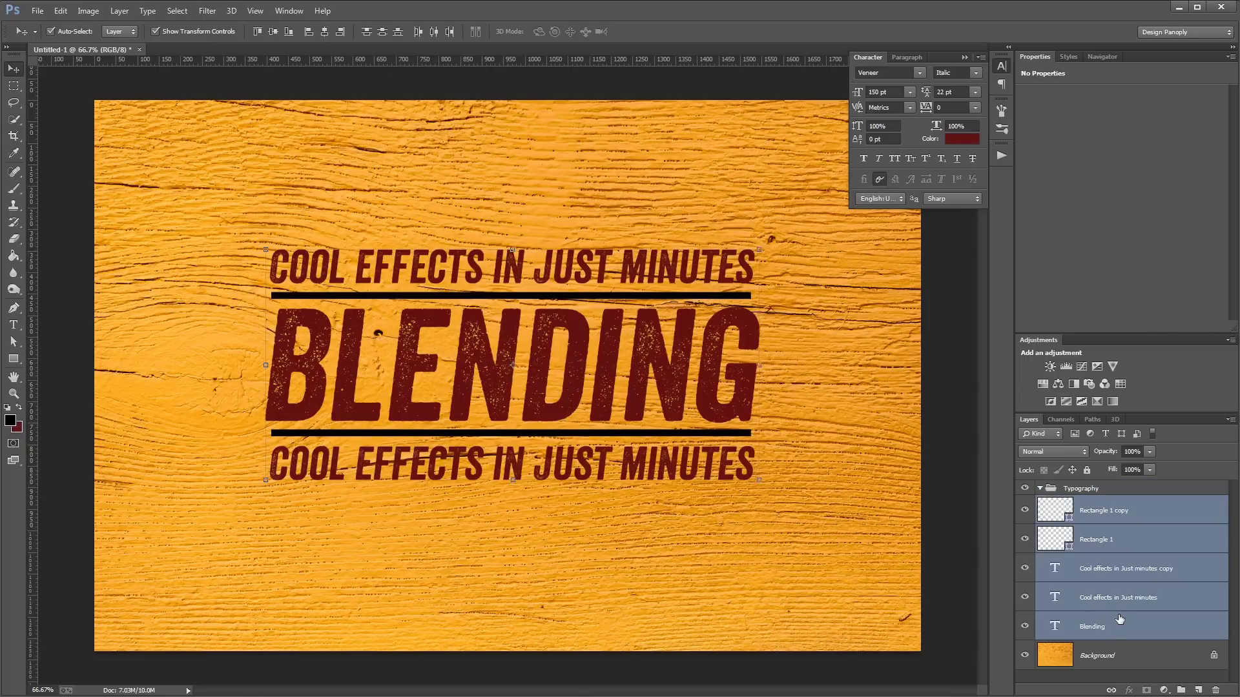
drag(1119, 619, 1091, 489)
click(1091, 492)
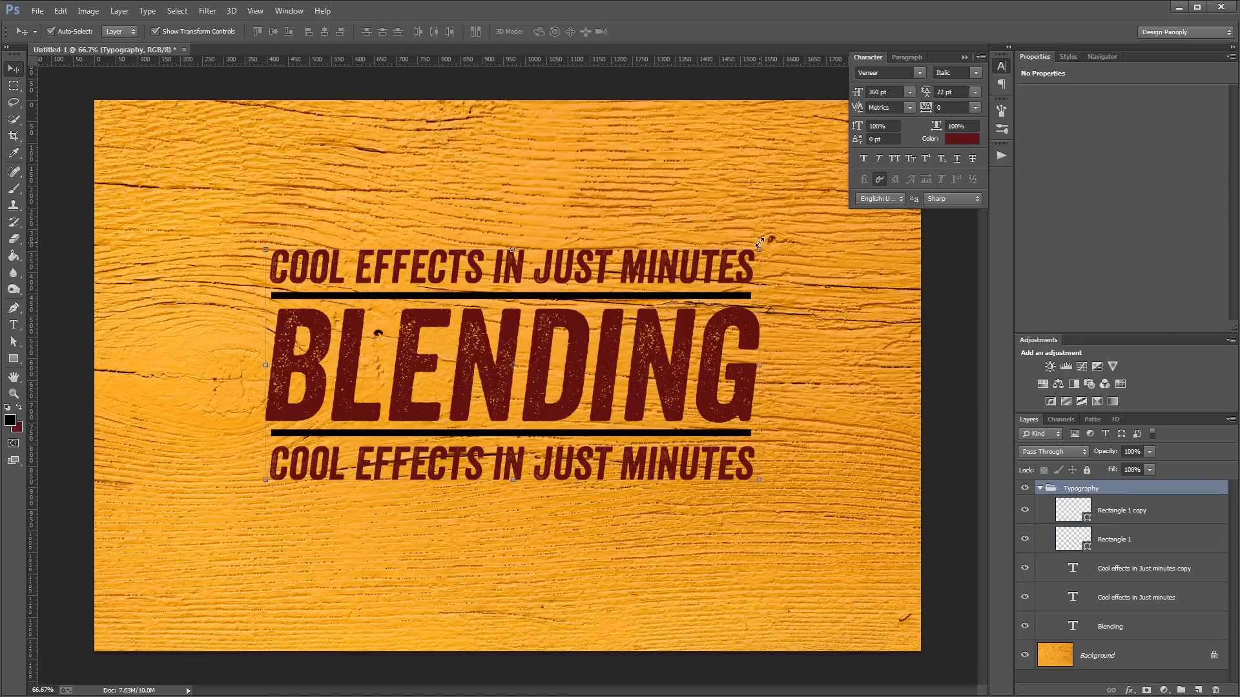
Step: Rotate the Typography group to exactly -7 degrees with Free Transform
key(ctrl+t)
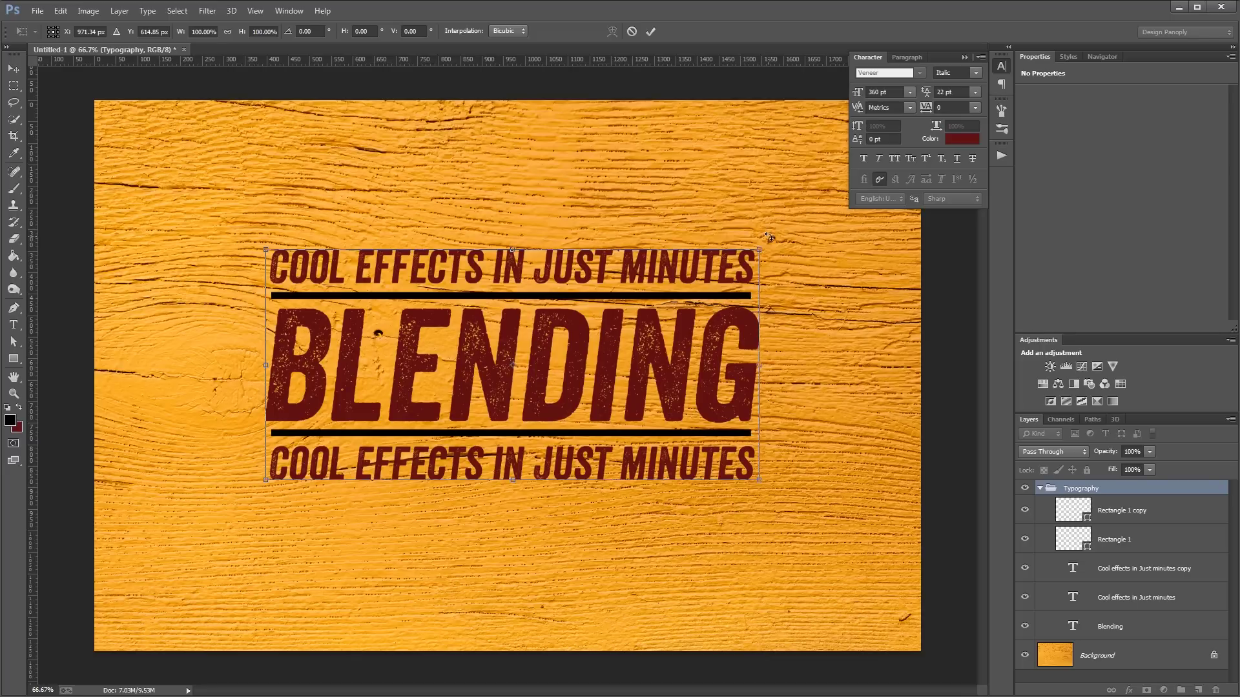
drag(768, 237, 751, 213)
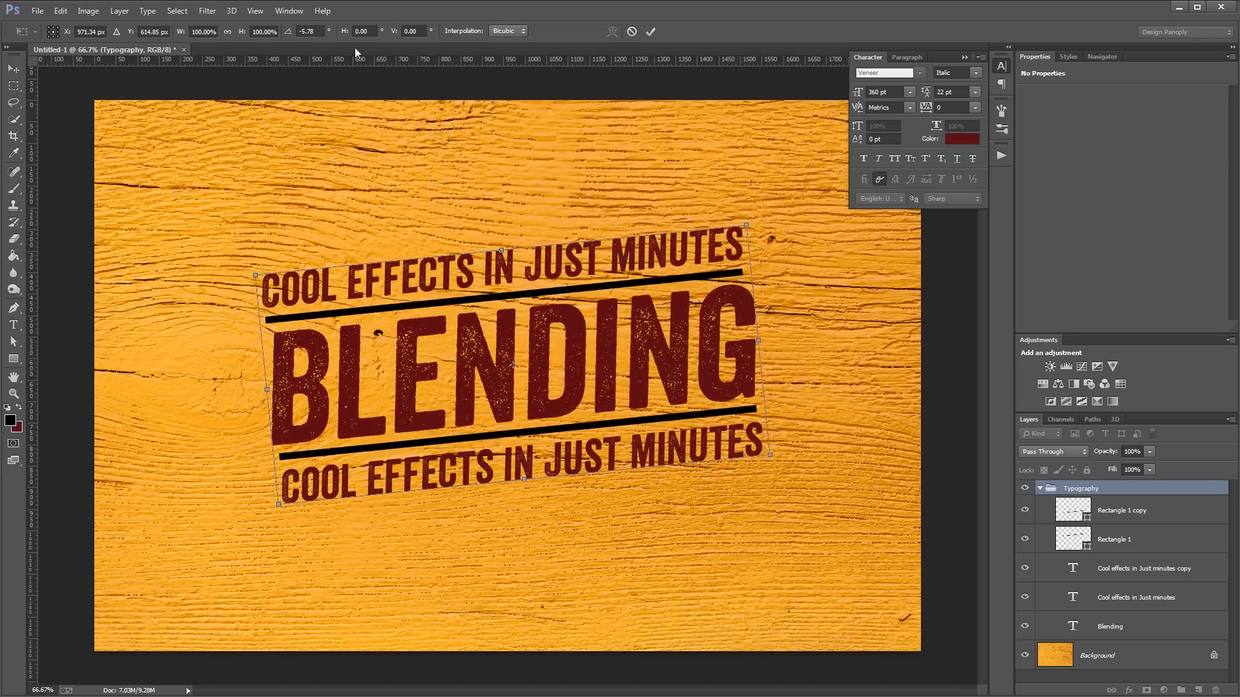
click(310, 31)
text(-7)
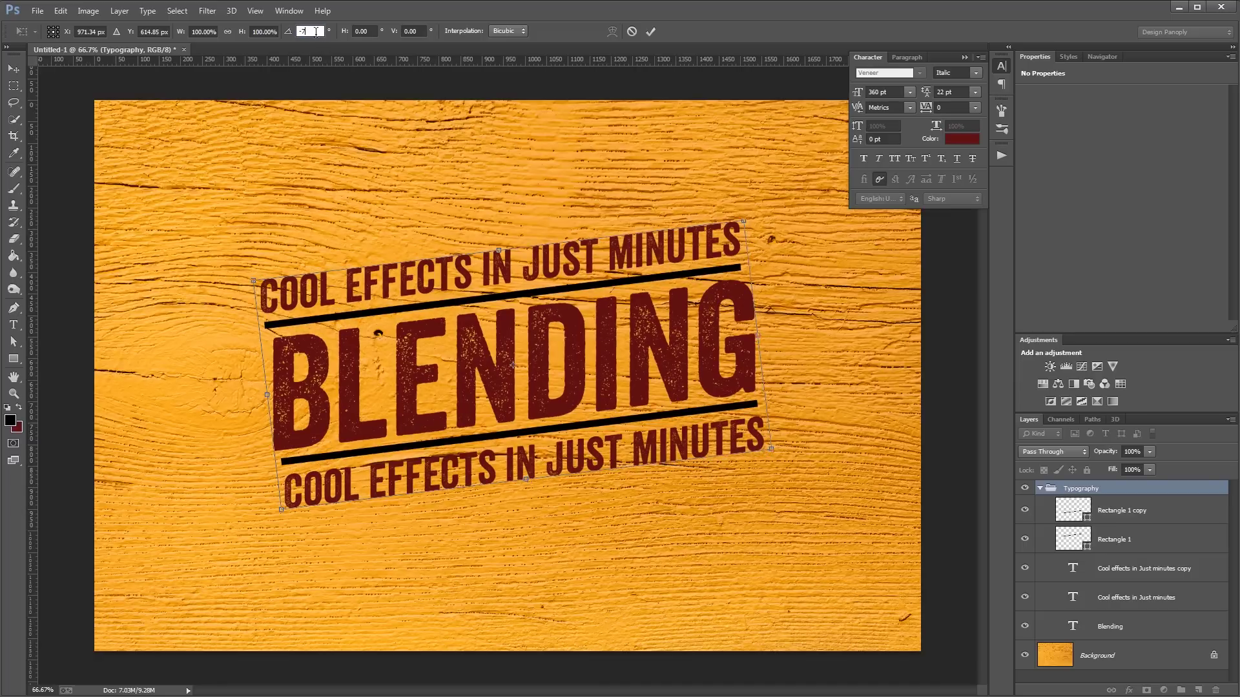
key(Return)
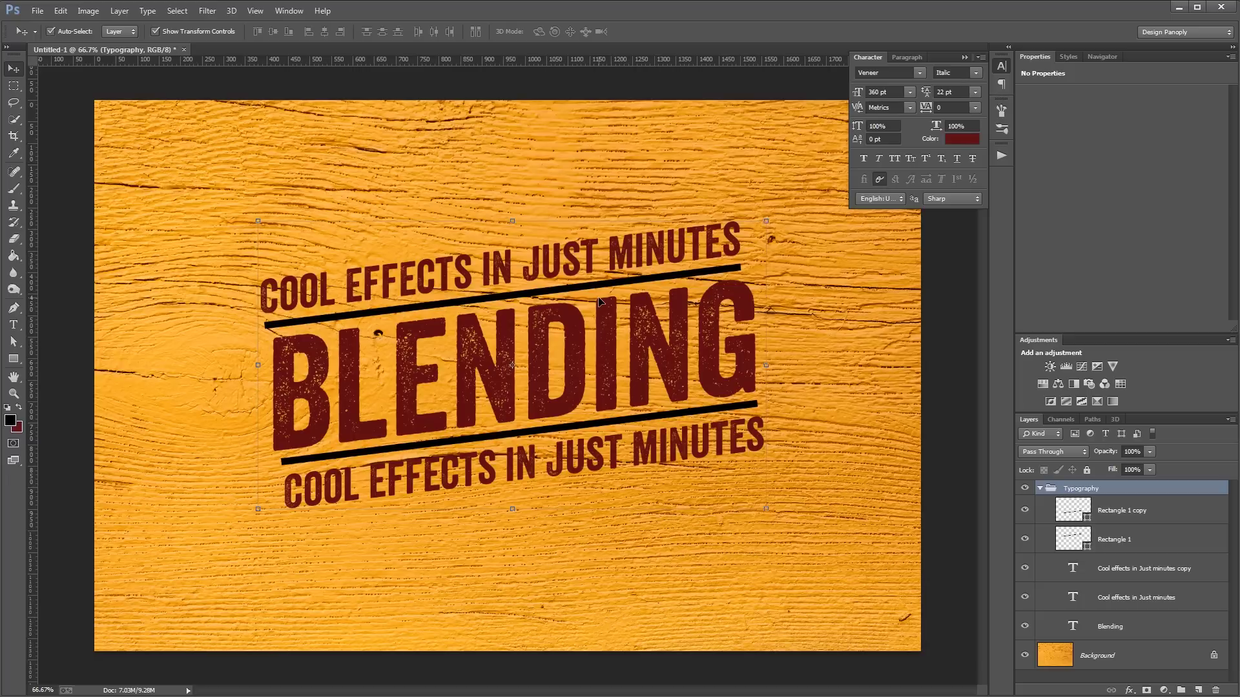
Step: Split the group's Blend If Underlying Layer white slider to 175/205 so wood shows through
double_click(1185, 490)
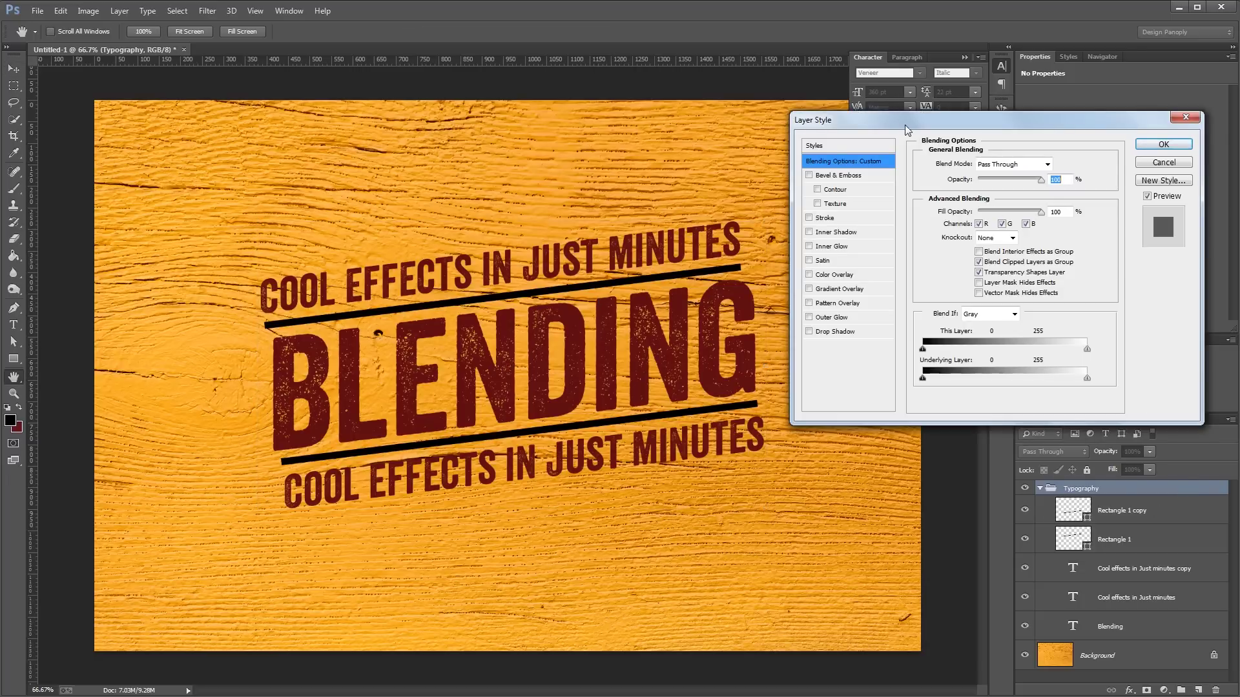
drag(899, 130, 868, 124)
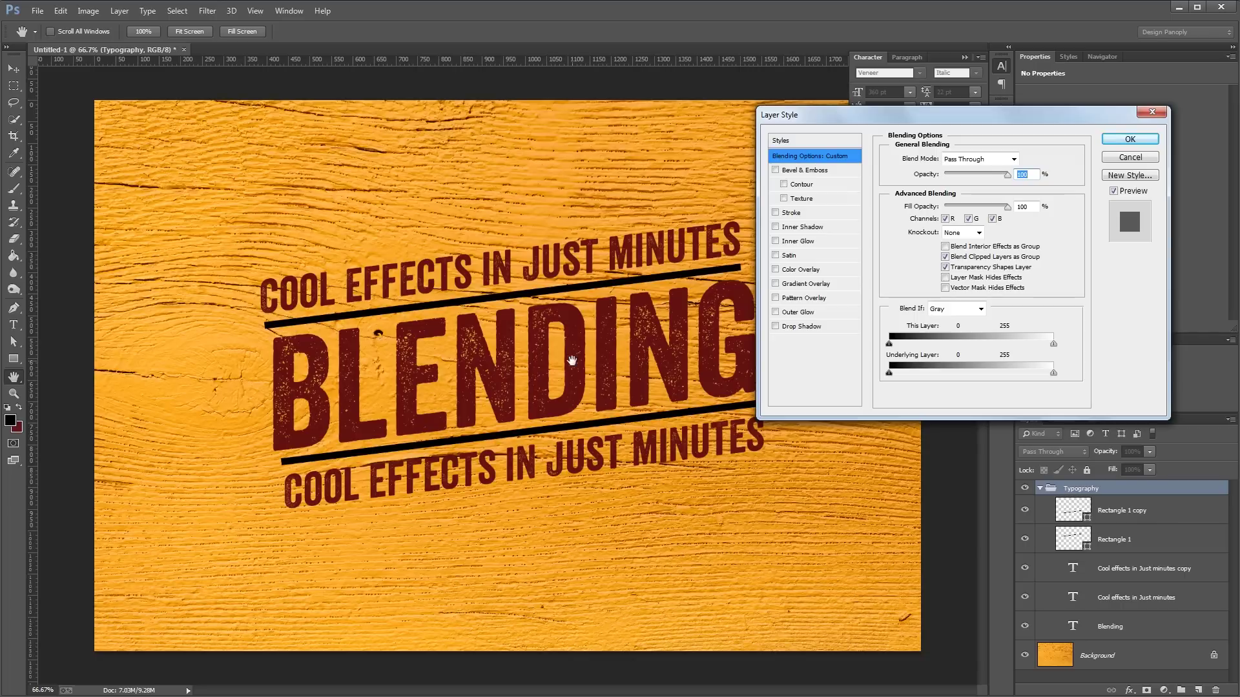
key(alt)
drag(1031, 378, 1000, 384)
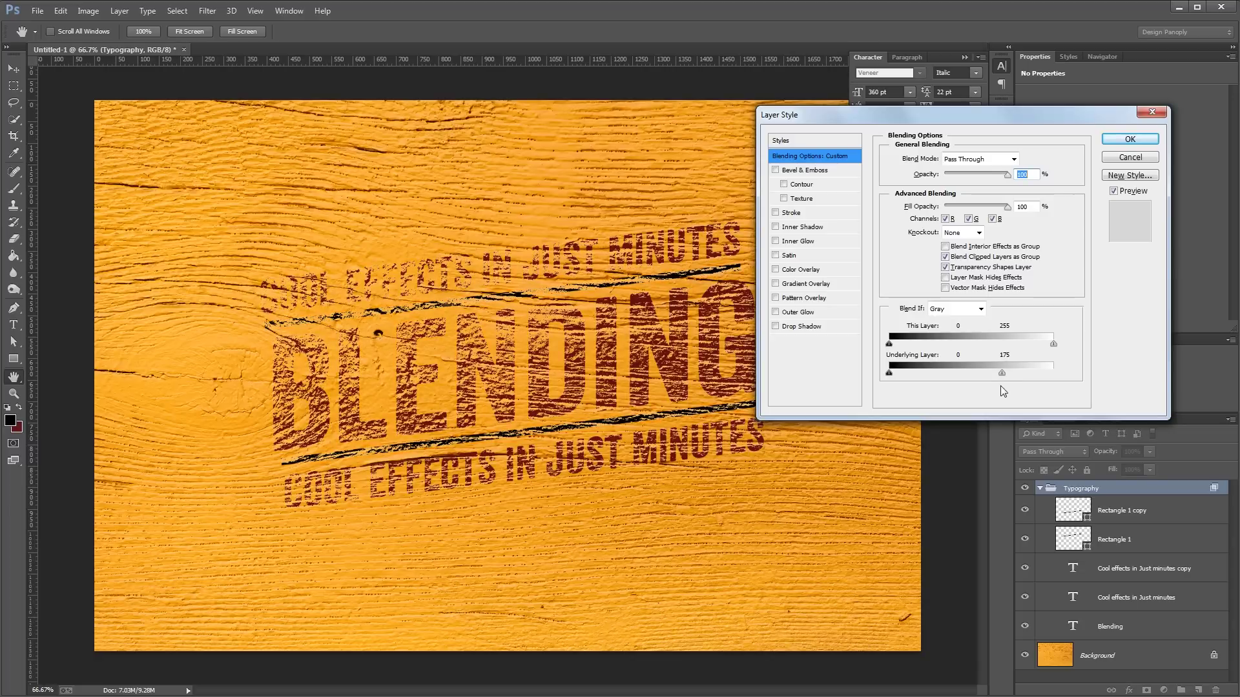
key(alt)
drag(1005, 372, 1020, 374)
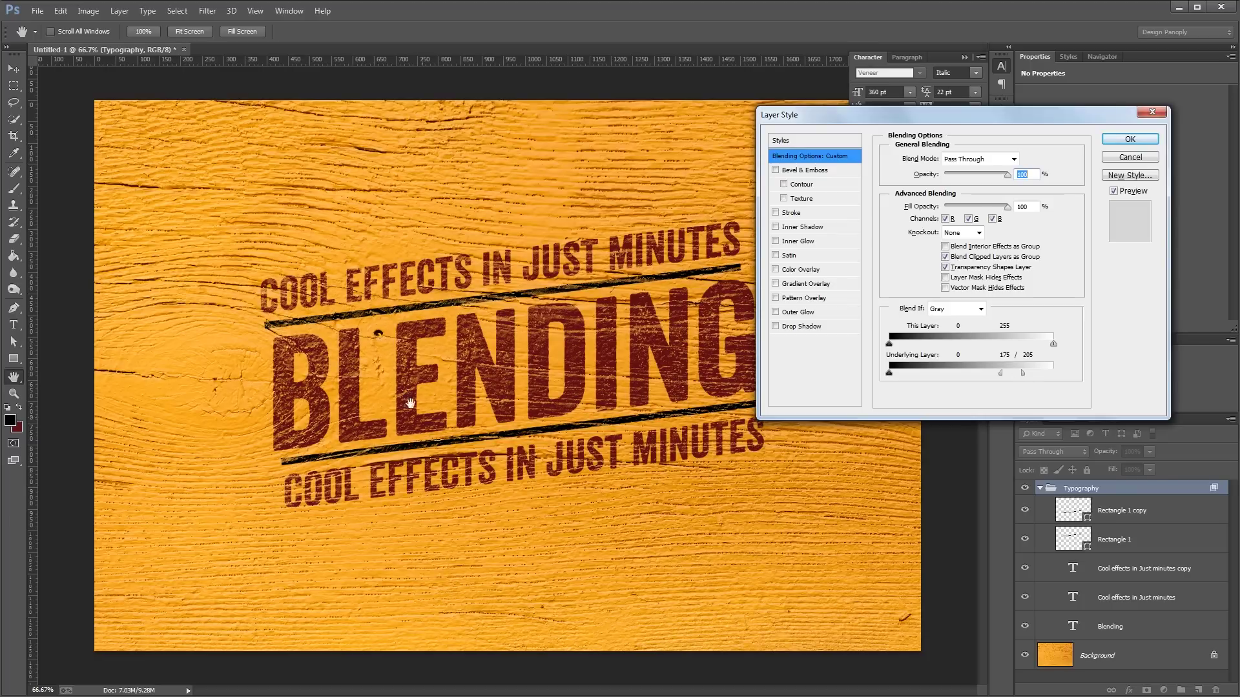
click(1125, 139)
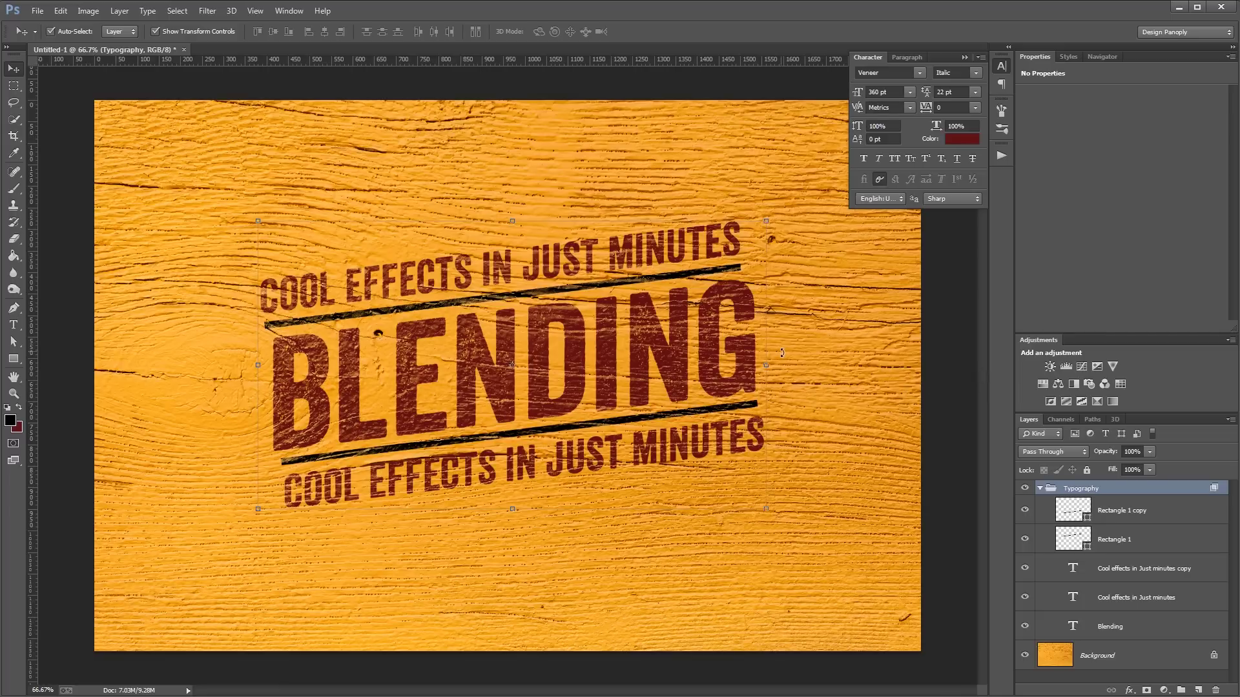
Step: Change the Typography group's blend mode to Linear Burn and its Fill to 75%
click(1059, 450)
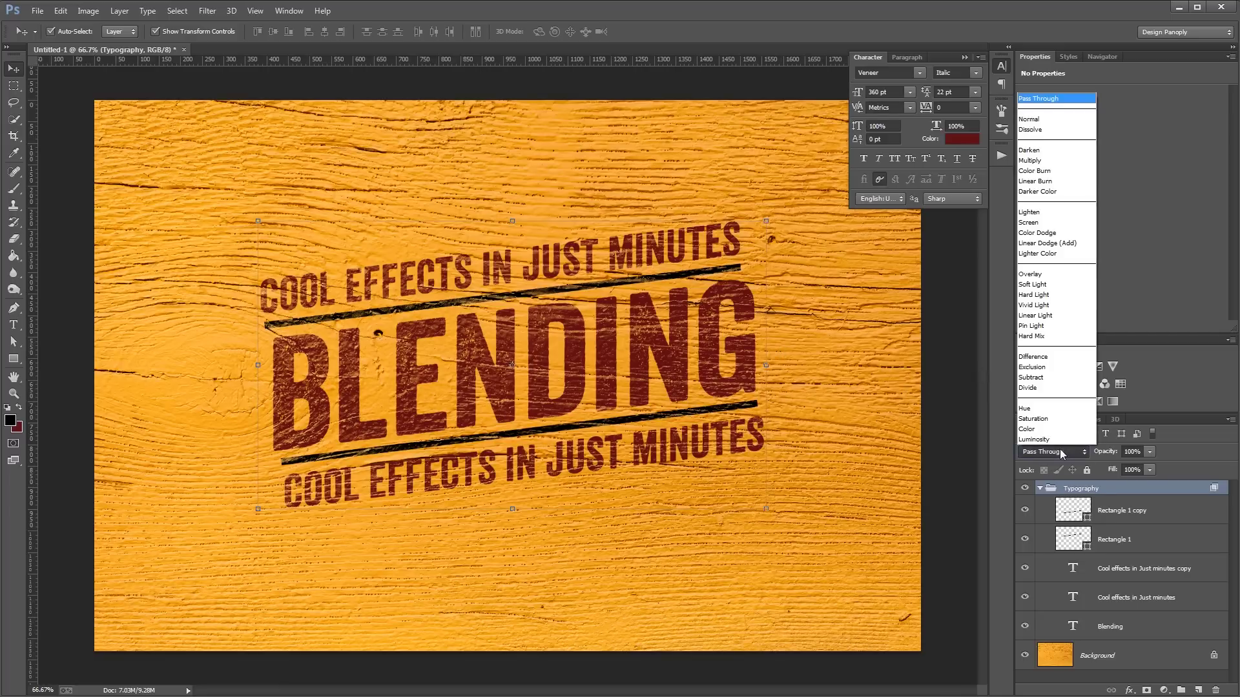
click(1053, 179)
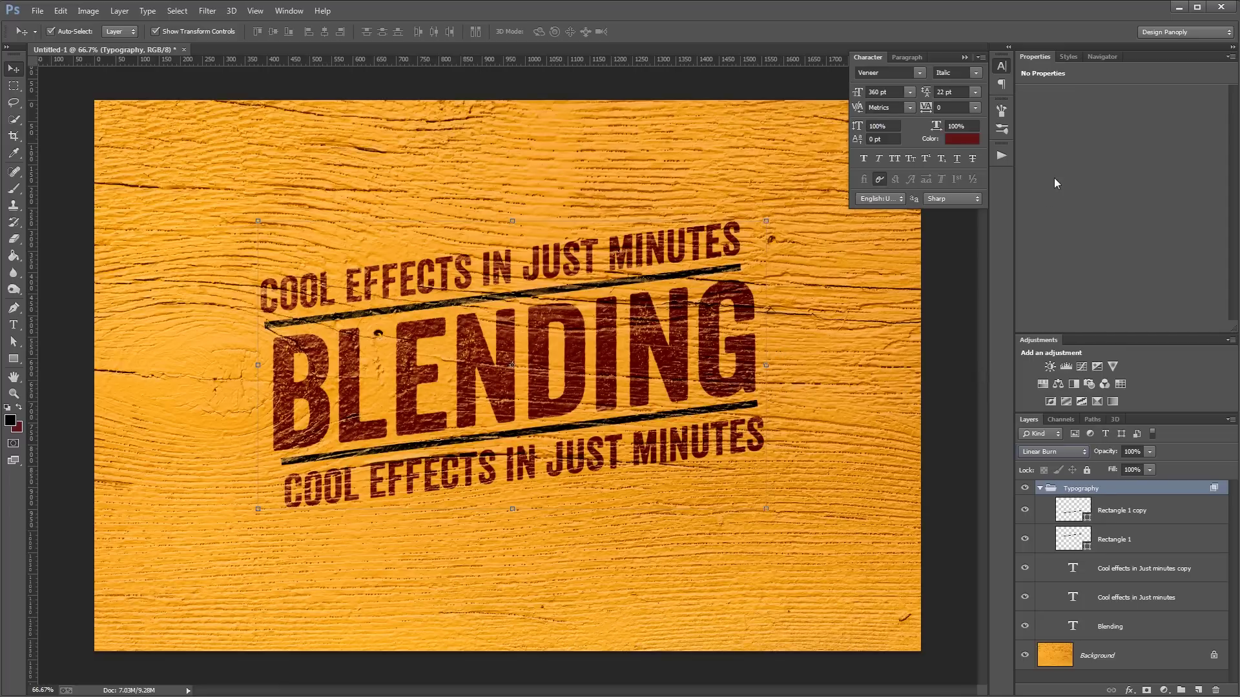
click(1135, 469)
text(75)
key(Return)
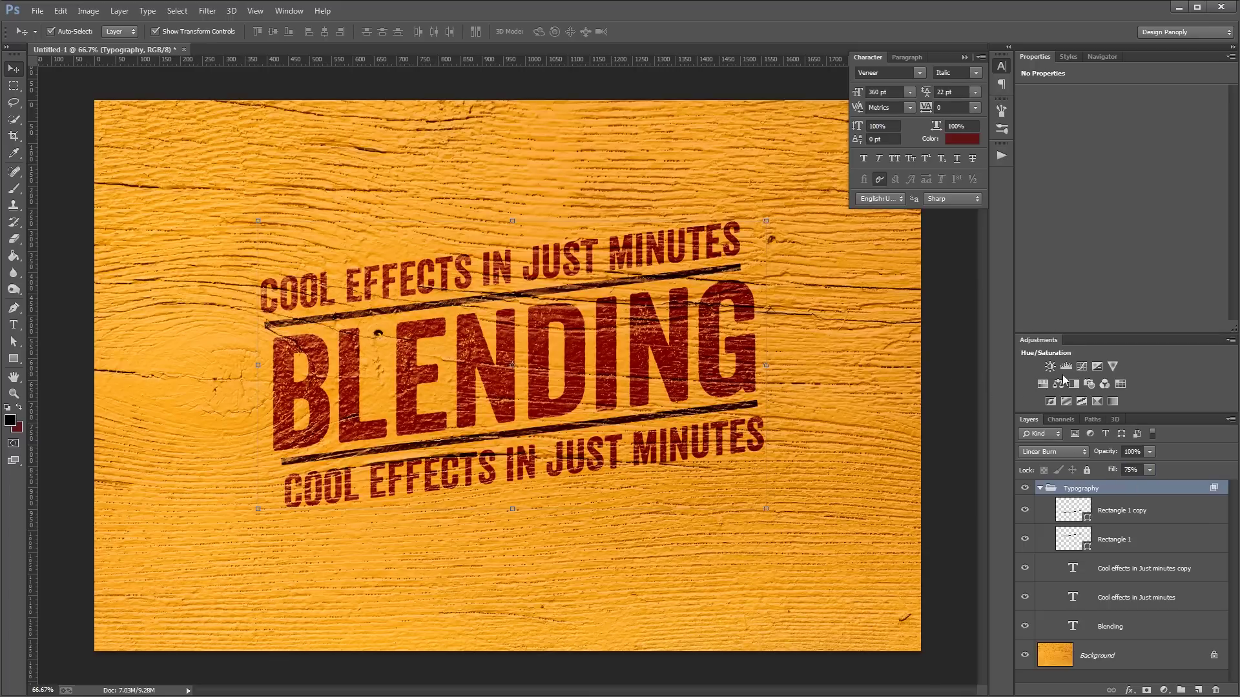
Step: Add a Curves 1 layer with a lowered midpoint and move it to the top of the stack
click(1080, 366)
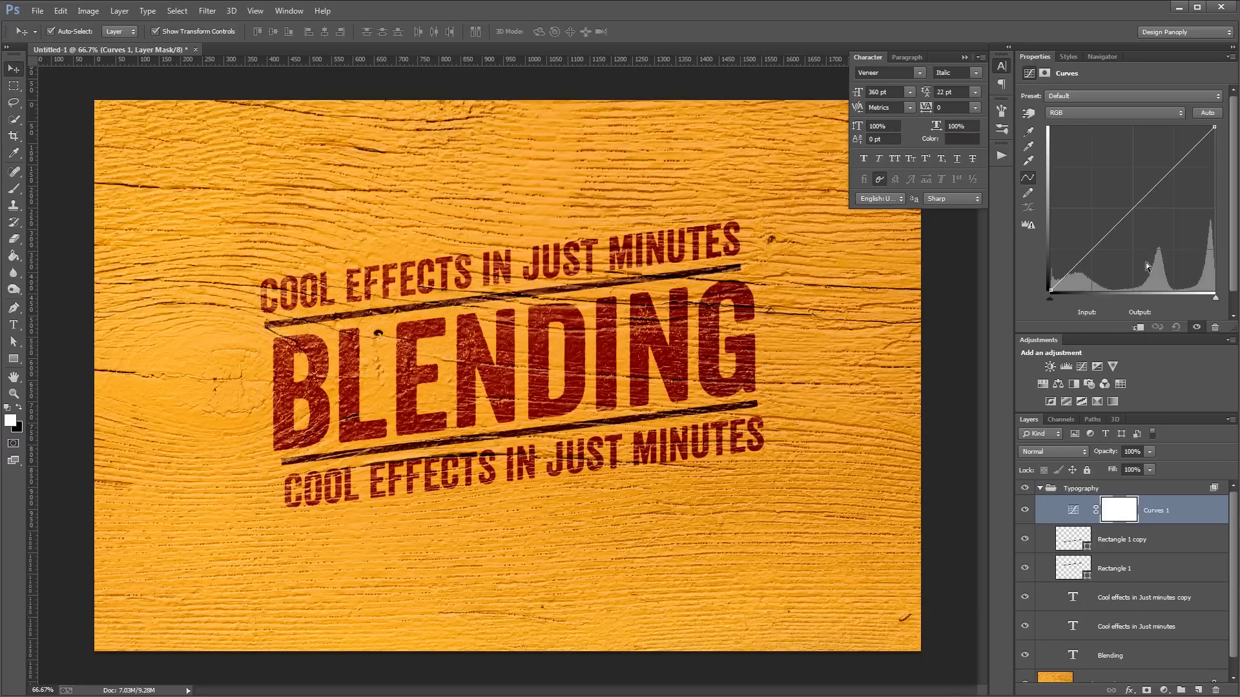
drag(1126, 213, 1153, 226)
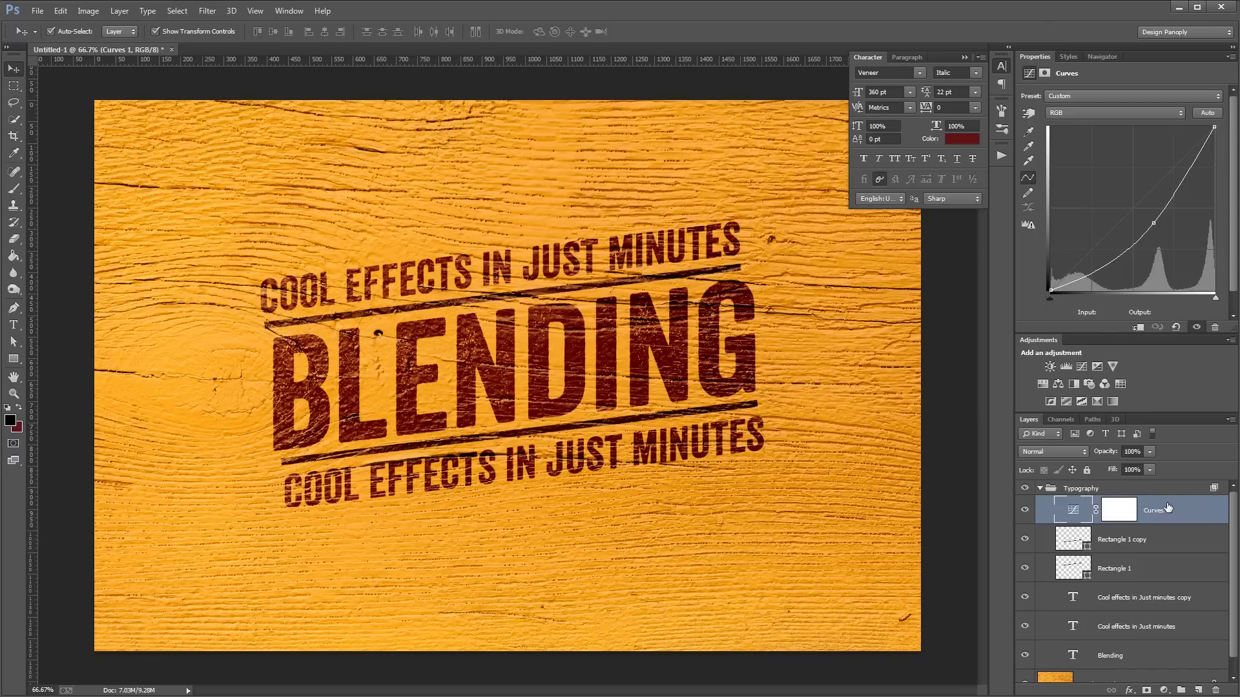
key(ctrl+bracketright)
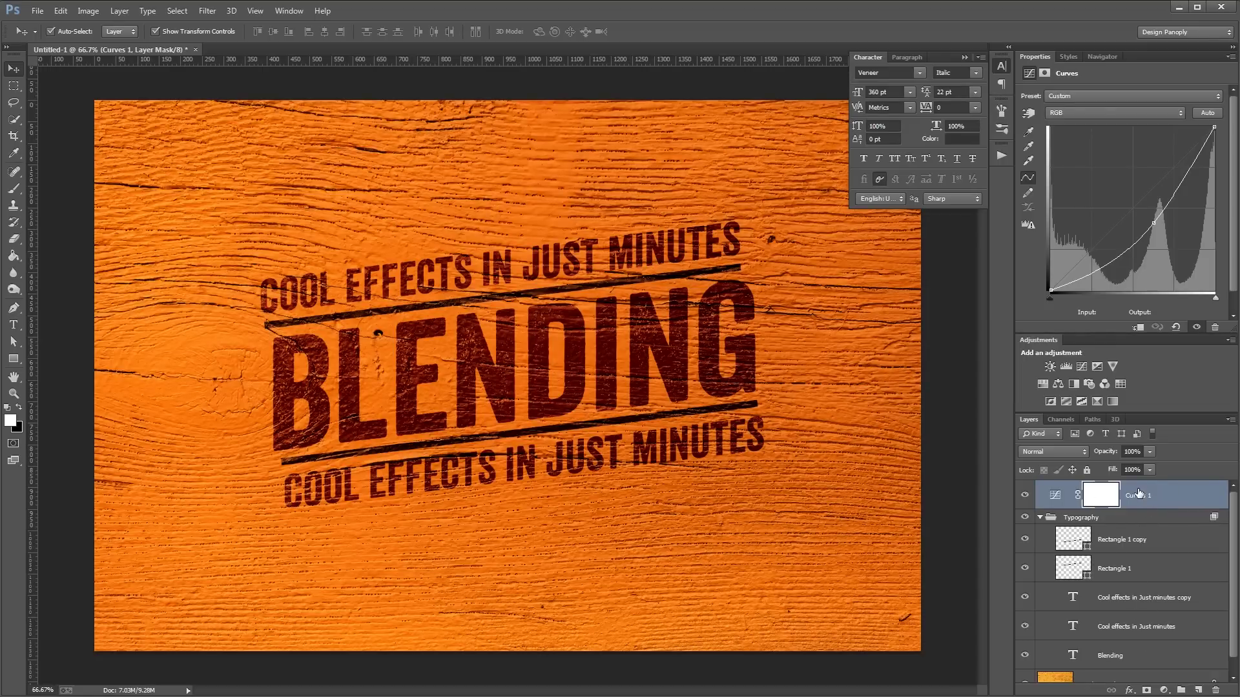
Step: Paint the centre of the Curves 1 mask black with a 1500 px brush for a vignette
key(b)
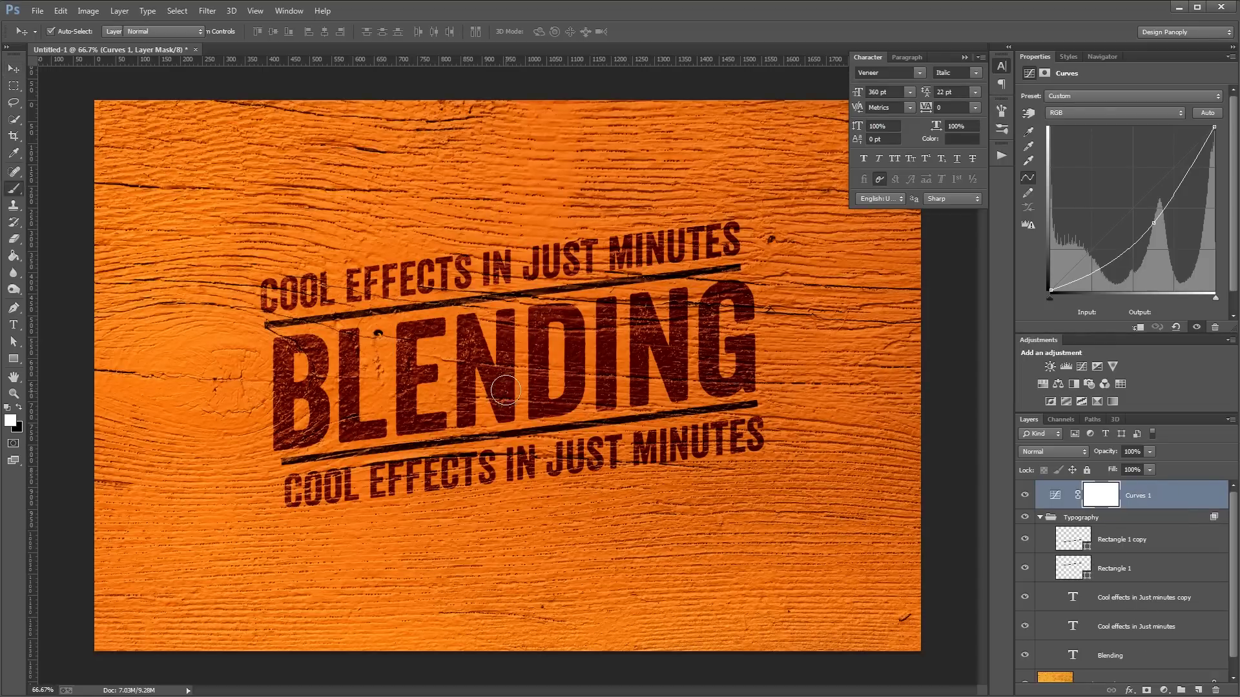
key(x)
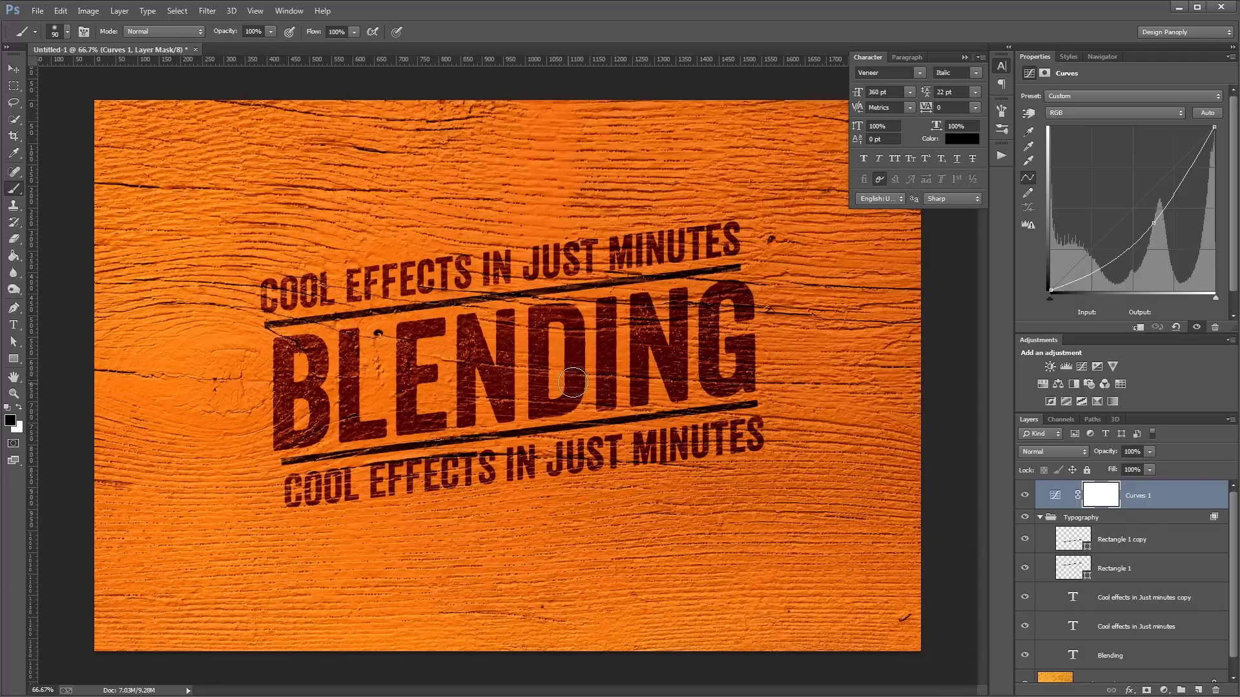
key(bracketright)
key(bracketright)
key(bracketright)
key(bracketright)
key(bracketright)
key(bracketright)
key(bracketright)
key(bracketright)
key(bracketright)
key(bracketright)
key(bracketright)
key(bracketright)
key(bracketright)
key(bracketright)
key(bracketright)
key(bracketright)
key(bracketright)
key(bracketright)
key(bracketright)
click(536, 373)
mouse_move(386, 375)
mouse_down()
mouse_move(687, 382)
mouse_move(335, 385)
mouse_move(349, 332)
mouse_move(529, 387)
mouse_move(632, 396)
mouse_move(360, 406)
mouse_move(332, 324)
mouse_move(343, 330)
mouse_up()
key(v)
click(964, 356)
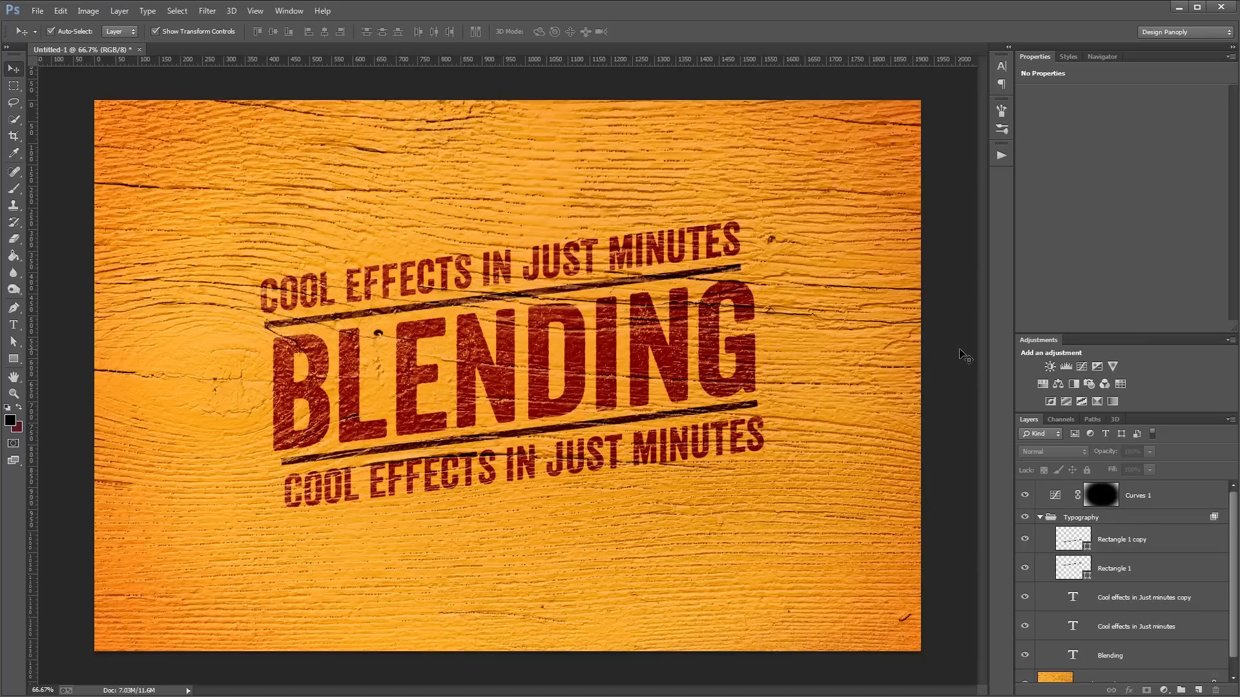